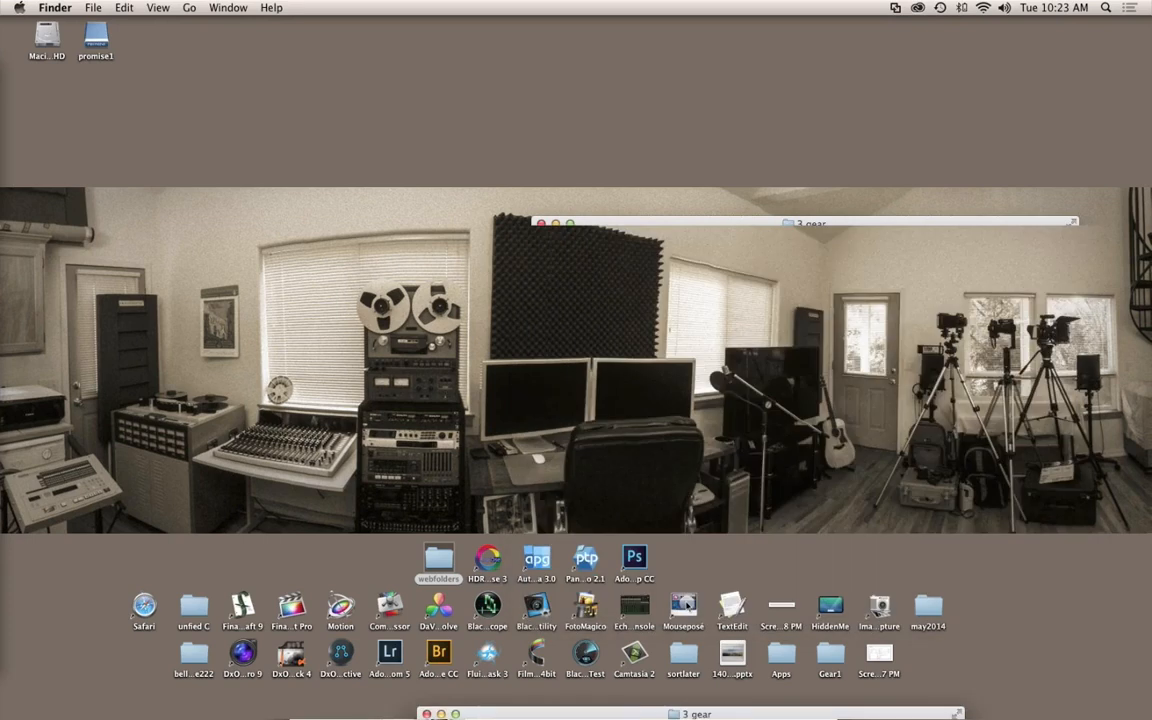
- Launch HDR Expose 3 from the desktop and move the webfolders window out of the way
{"action": "left_click", "coordinate": [308, 658]}
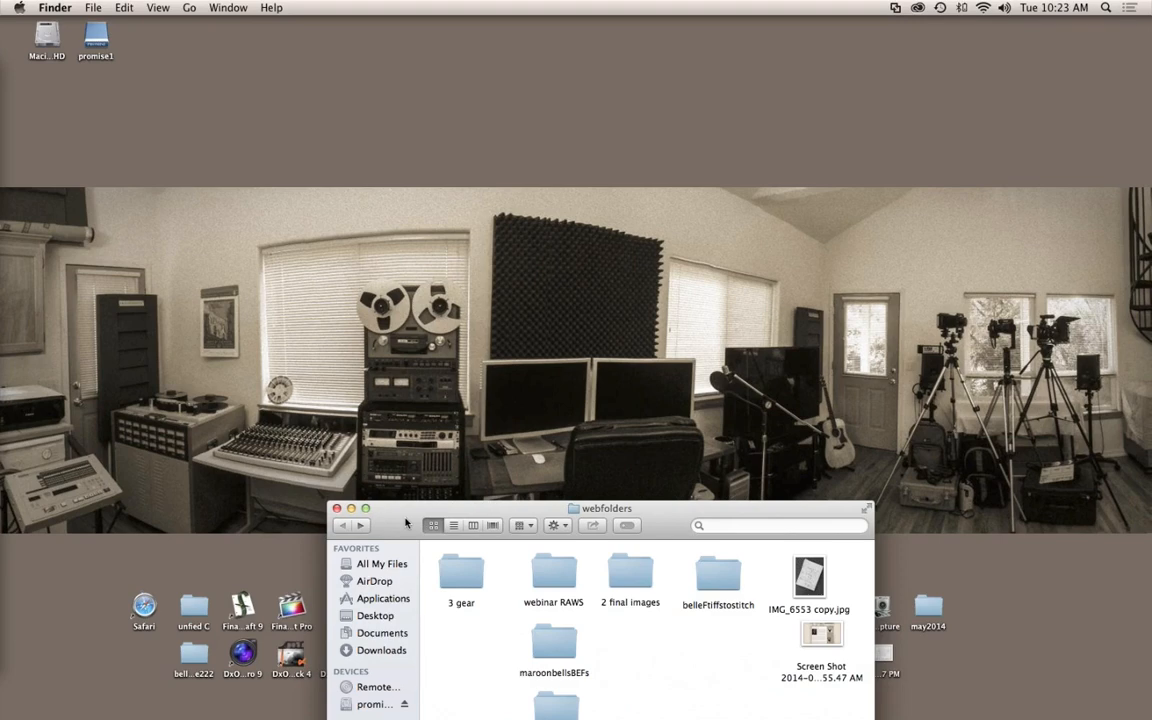
{"action": "left_click_drag", "start_coordinate": [406, 523], "coordinate": [461, 715]}
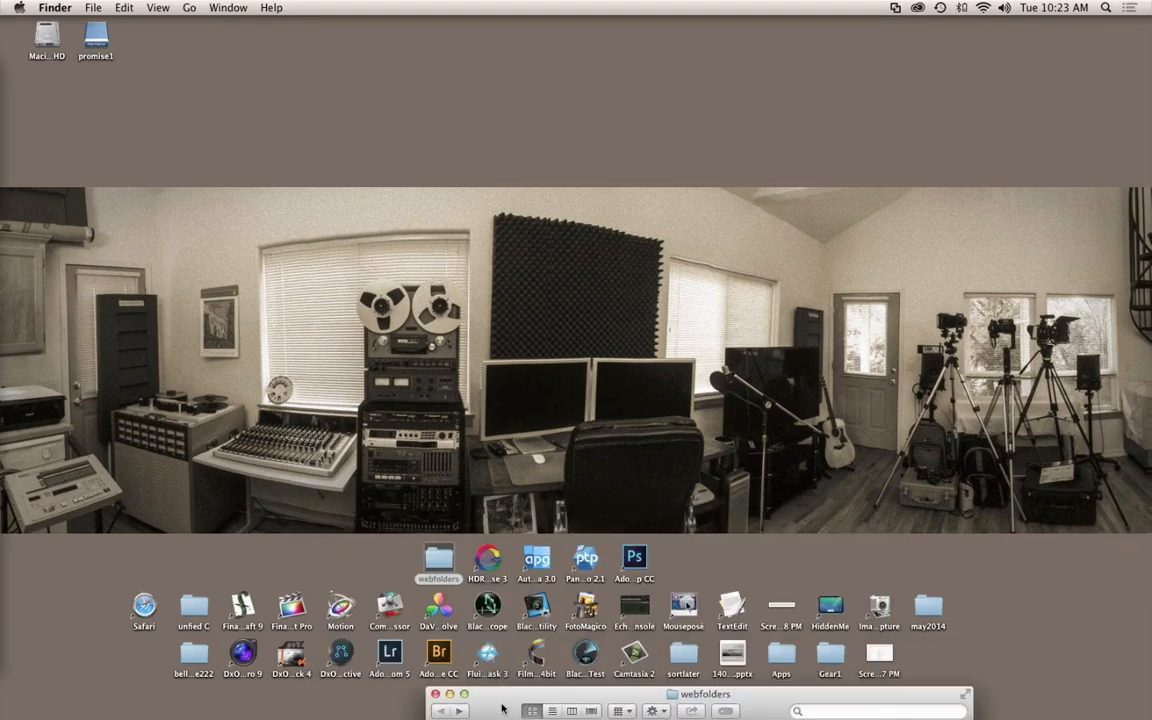
{"action": "left_click", "coordinate": [480, 562]}
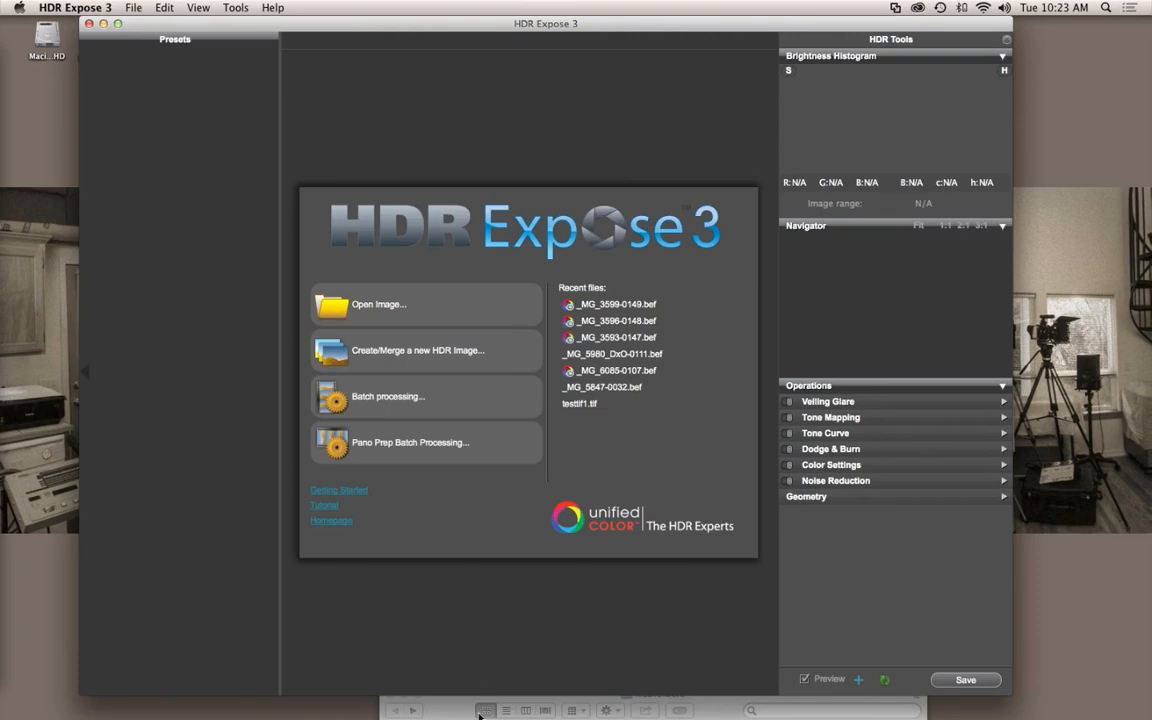
{"action": "left_click", "coordinate": [465, 715]}
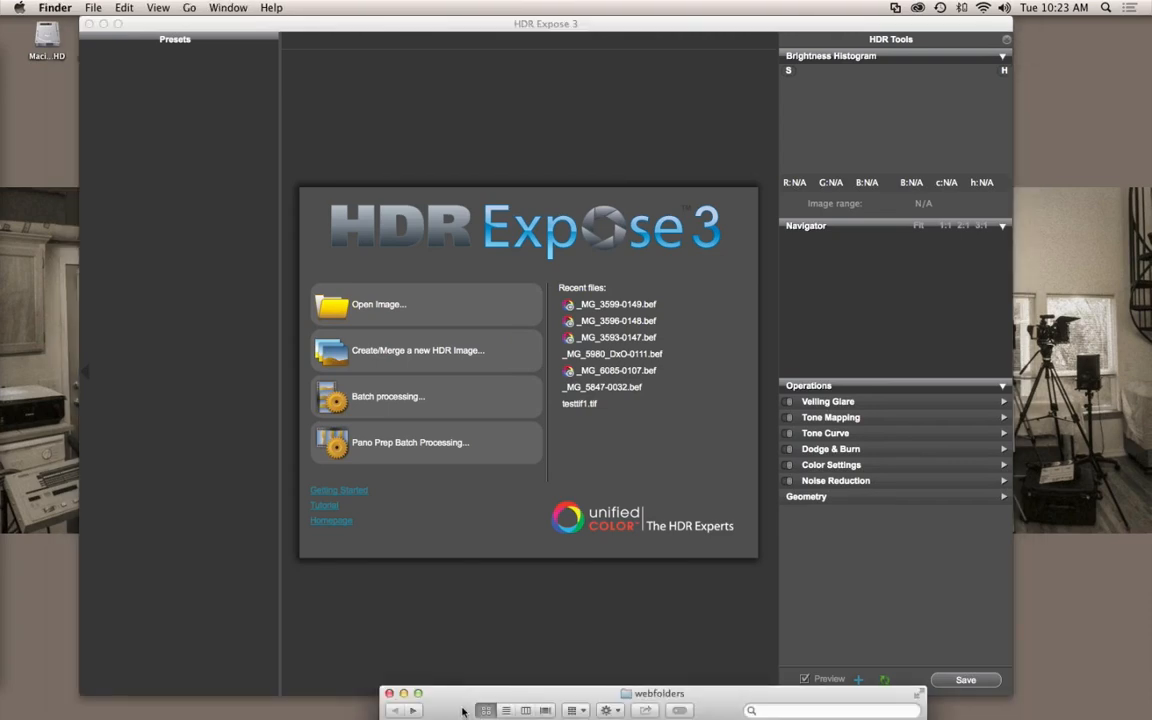
{"action": "left_click_drag", "start_coordinate": [478, 684], "coordinate": [422, 715]}
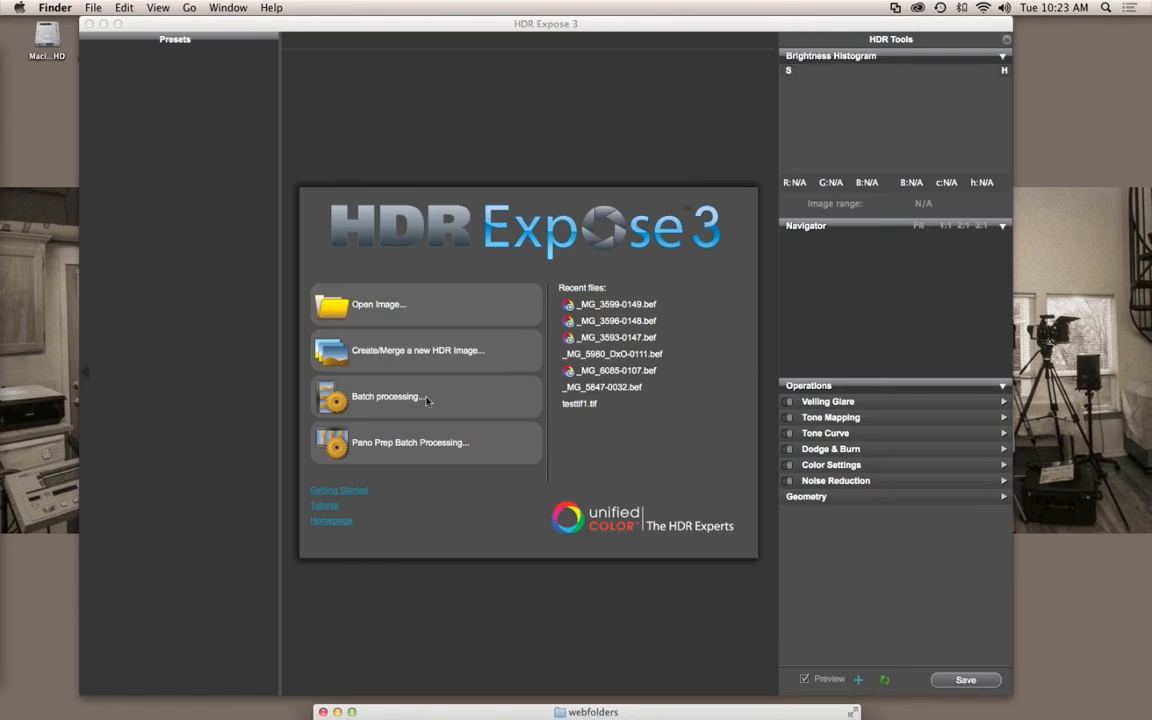
- Enlarge the HDR Expose 3 window to fill the screen and open Pano Prep Batch Processing
{"action": "left_click", "coordinate": [118, 24]}
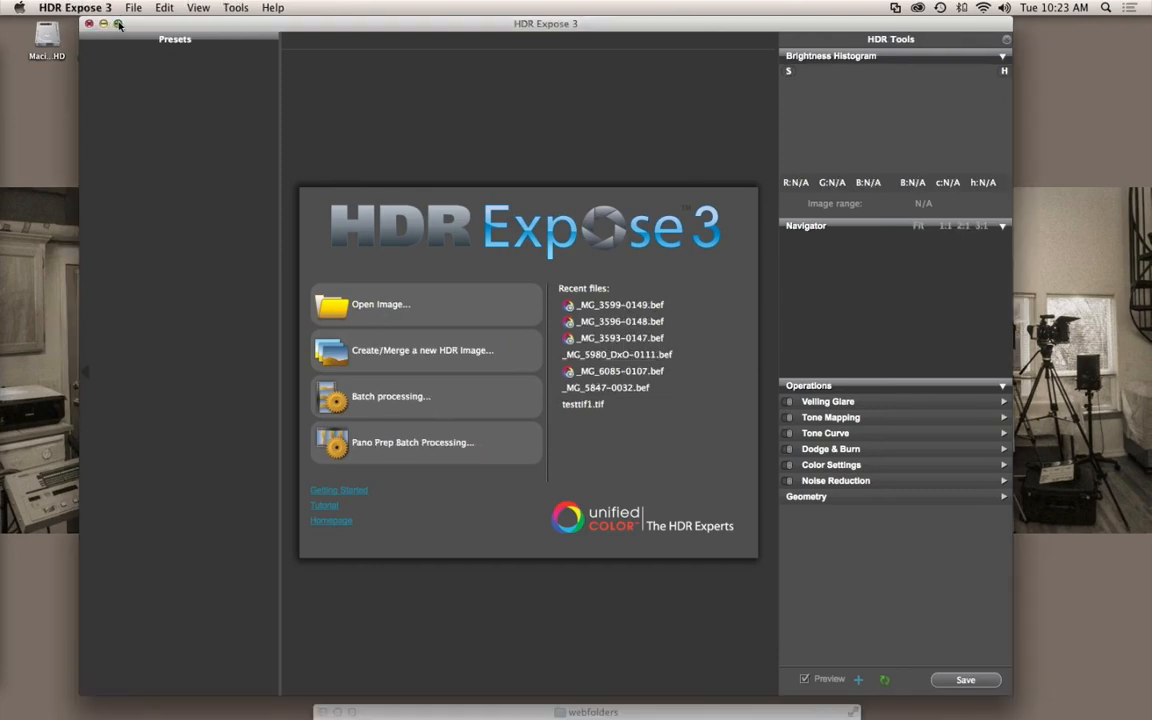
{"action": "left_click", "coordinate": [118, 24]}
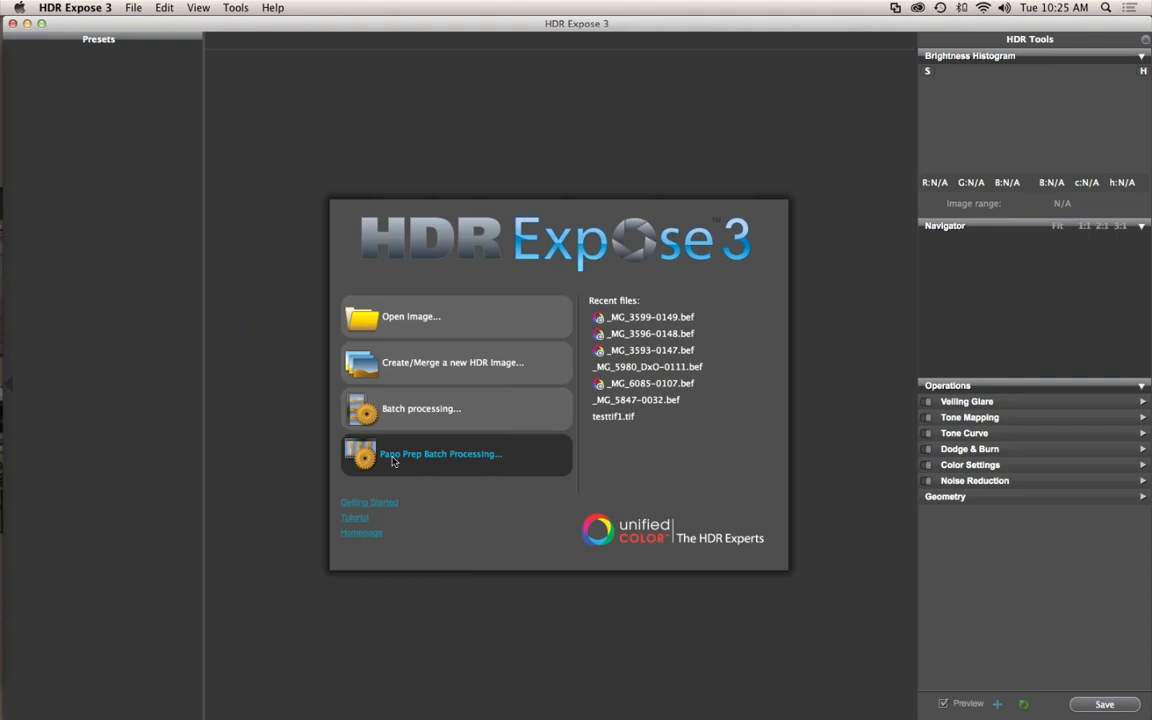
{"action": "left_click", "coordinate": [393, 458]}
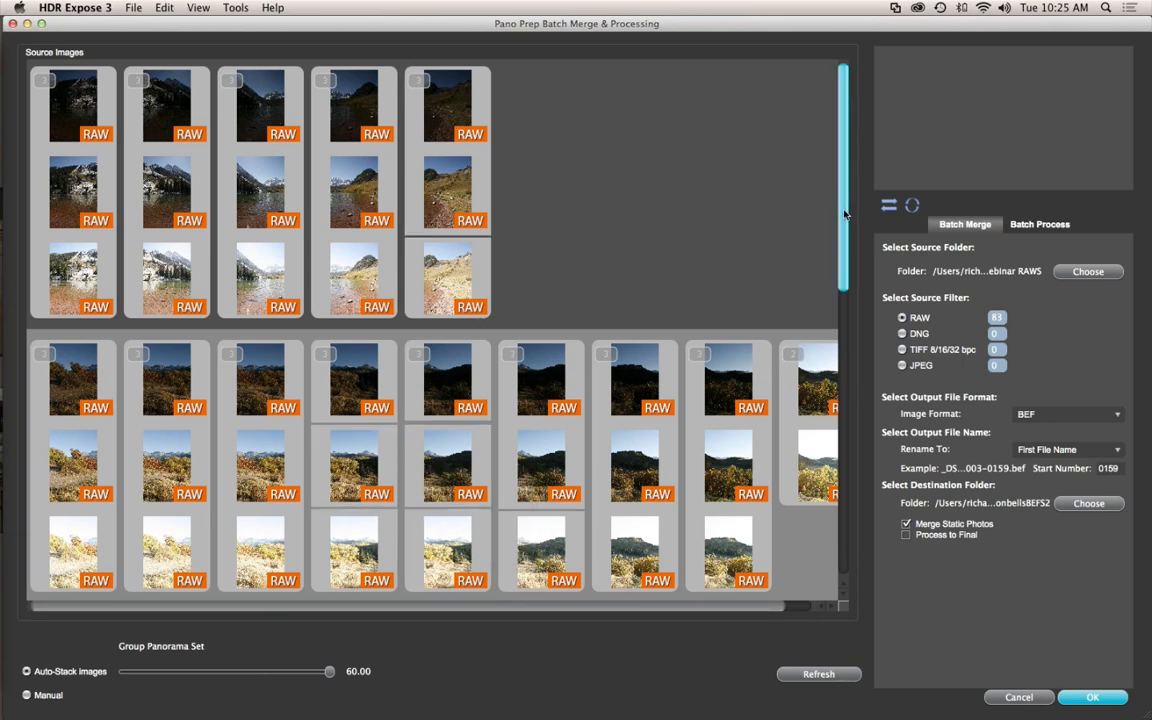
- Look through the auto-stacked RAW panorama sets to examine how the bracketed exposures are grouped
{"action": "scroll", "coordinate": [846, 245], "scroll_direction": "down", "scroll_amount": 2}
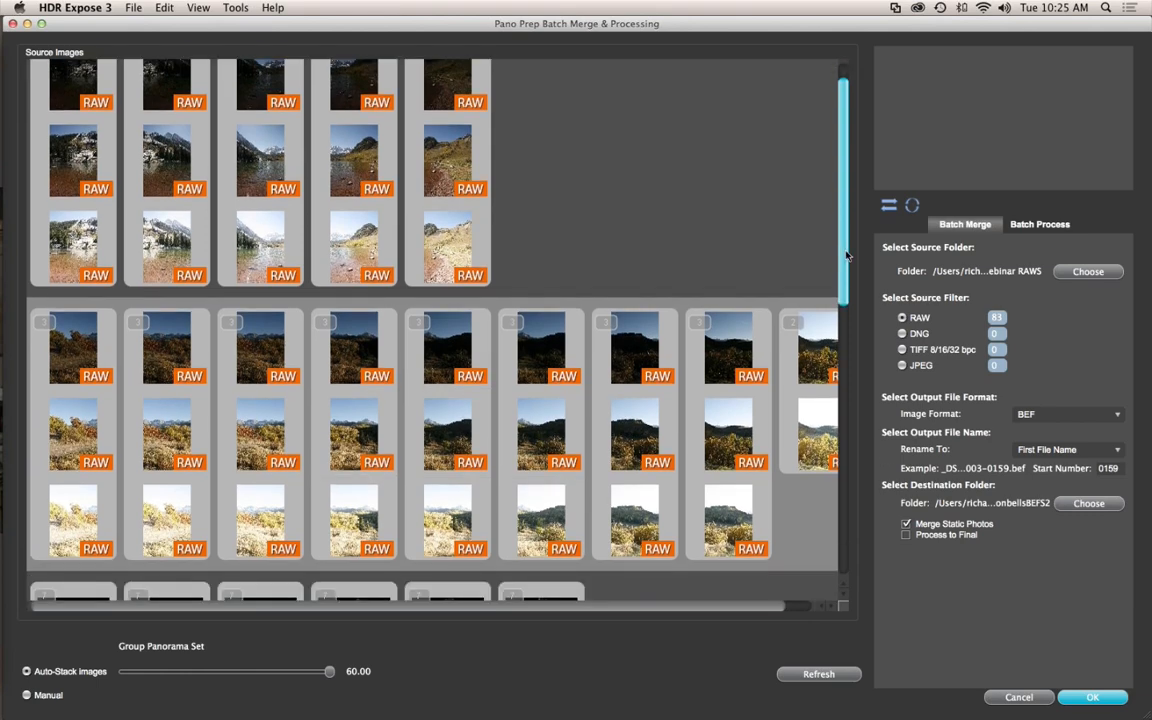
{"action": "scroll", "coordinate": [846, 257], "scroll_direction": "down", "scroll_amount": 3}
{"action": "scroll", "coordinate": [843, 200], "scroll_direction": "up", "scroll_amount": 5}
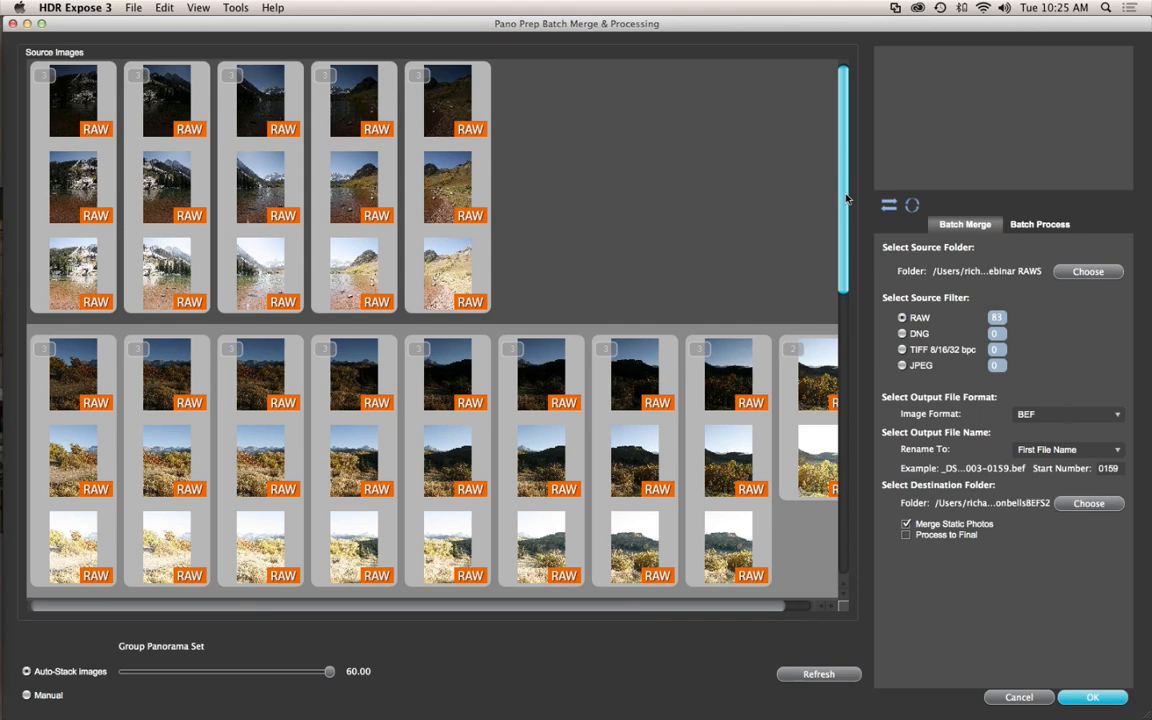
{"action": "scroll", "coordinate": [848, 230], "scroll_direction": "down", "scroll_amount": 1}
{"action": "scroll", "coordinate": [855, 268], "scroll_direction": "down", "scroll_amount": 5}
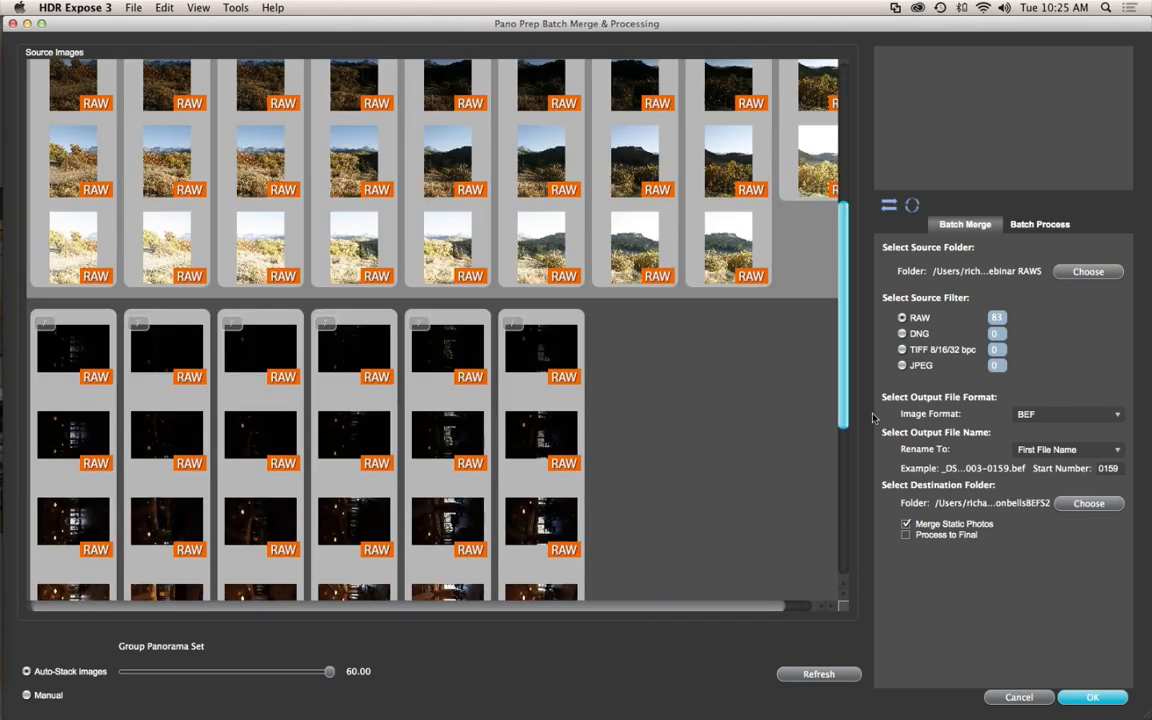
{"action": "scroll", "coordinate": [872, 418], "scroll_direction": "down", "scroll_amount": 5}
{"action": "scroll", "coordinate": [868, 200], "scroll_direction": "up", "scroll_amount": 10}
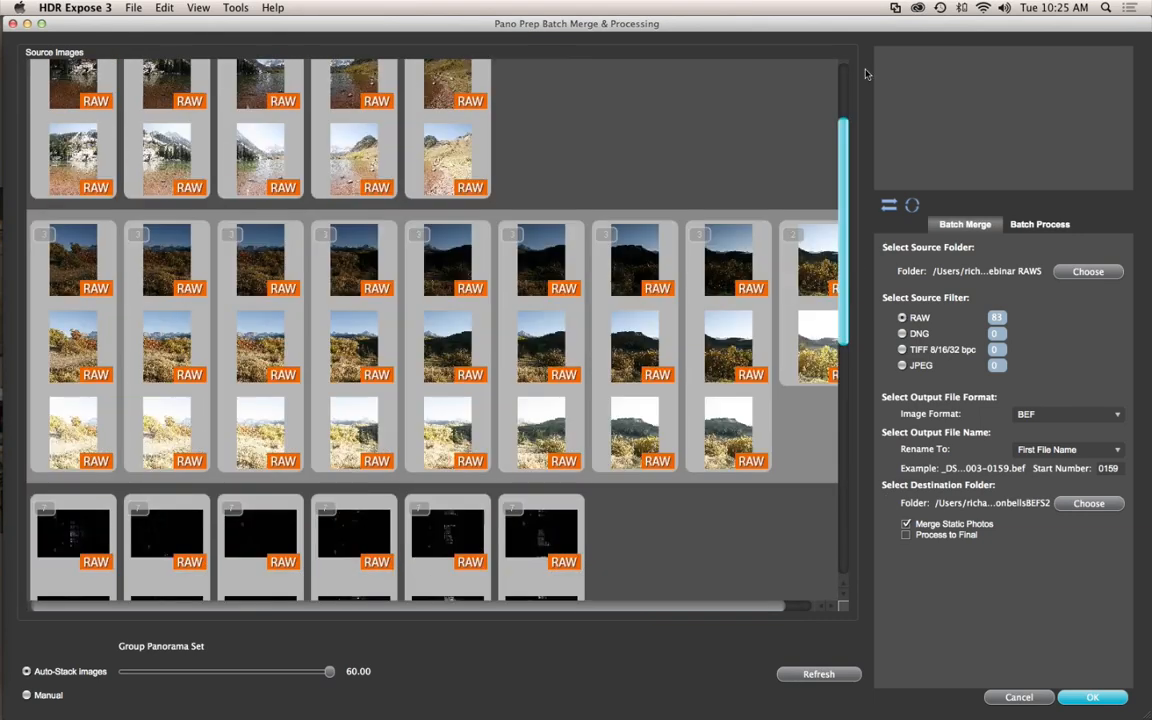
{"action": "scroll", "coordinate": [866, 73], "scroll_direction": "up", "scroll_amount": 2}
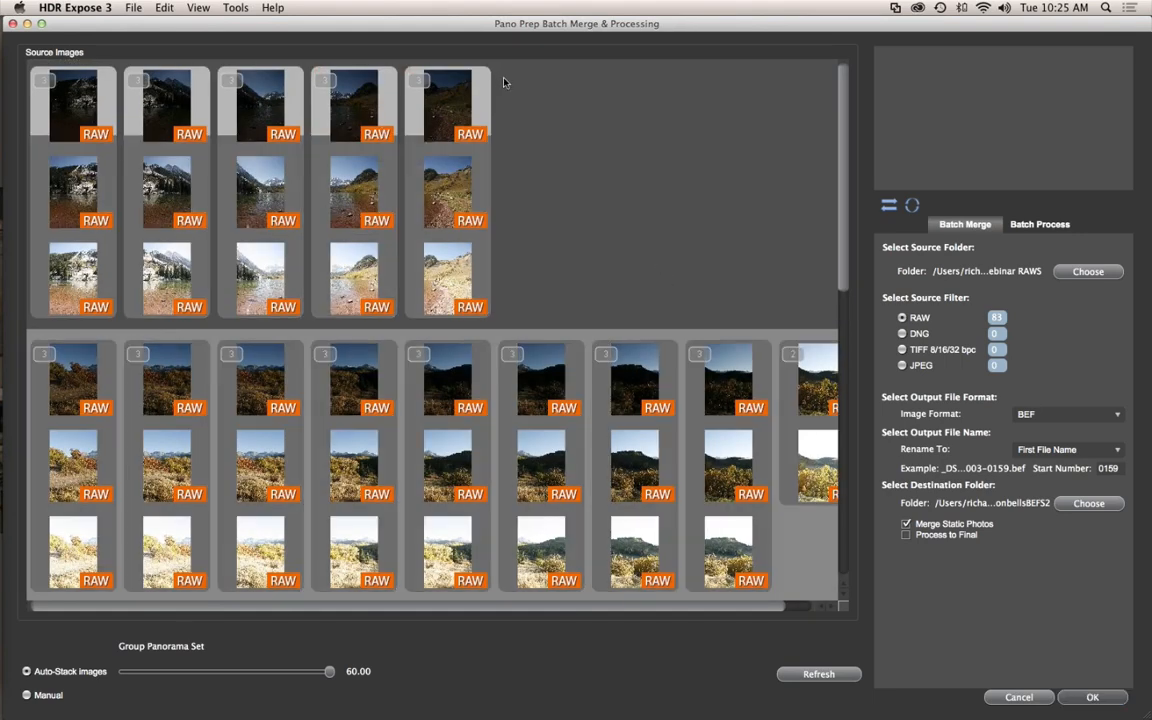
- Select the first panorama set's five bracketed stacks and start the batch merge to BEF files
{"action": "left_click_drag", "start_coordinate": [503, 79], "coordinate": [57, 293]}
{"action": "left_click", "coordinate": [1040, 224]}
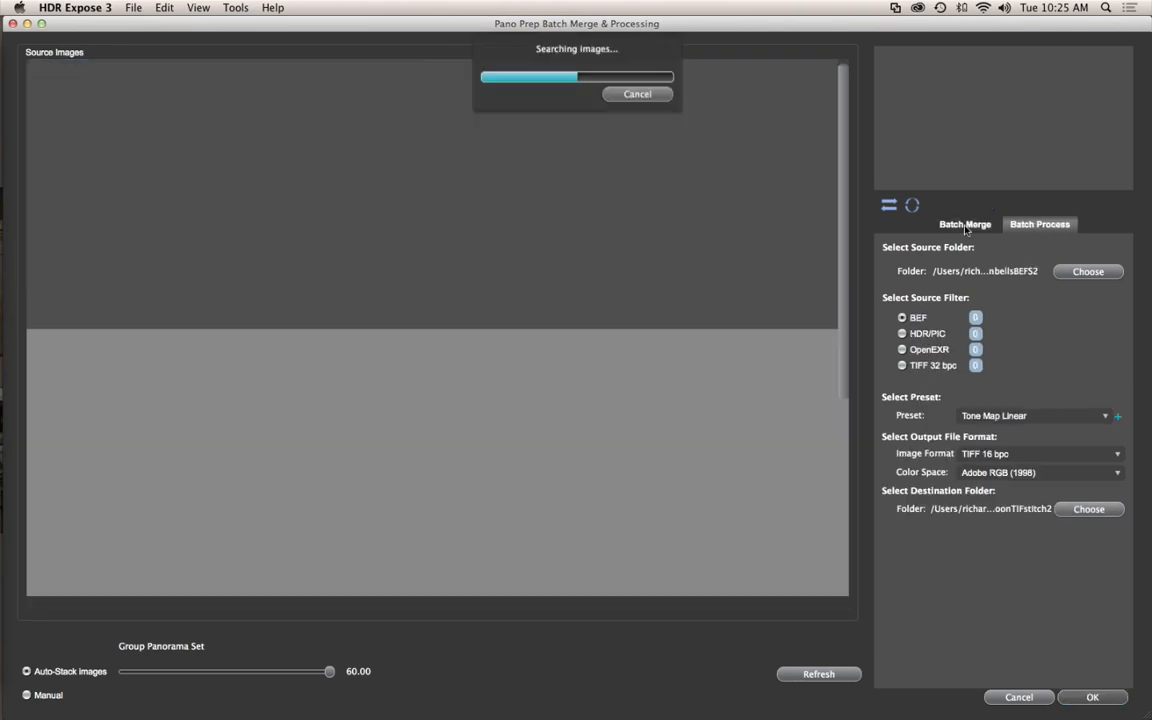
{"action": "left_click", "coordinate": [965, 224]}
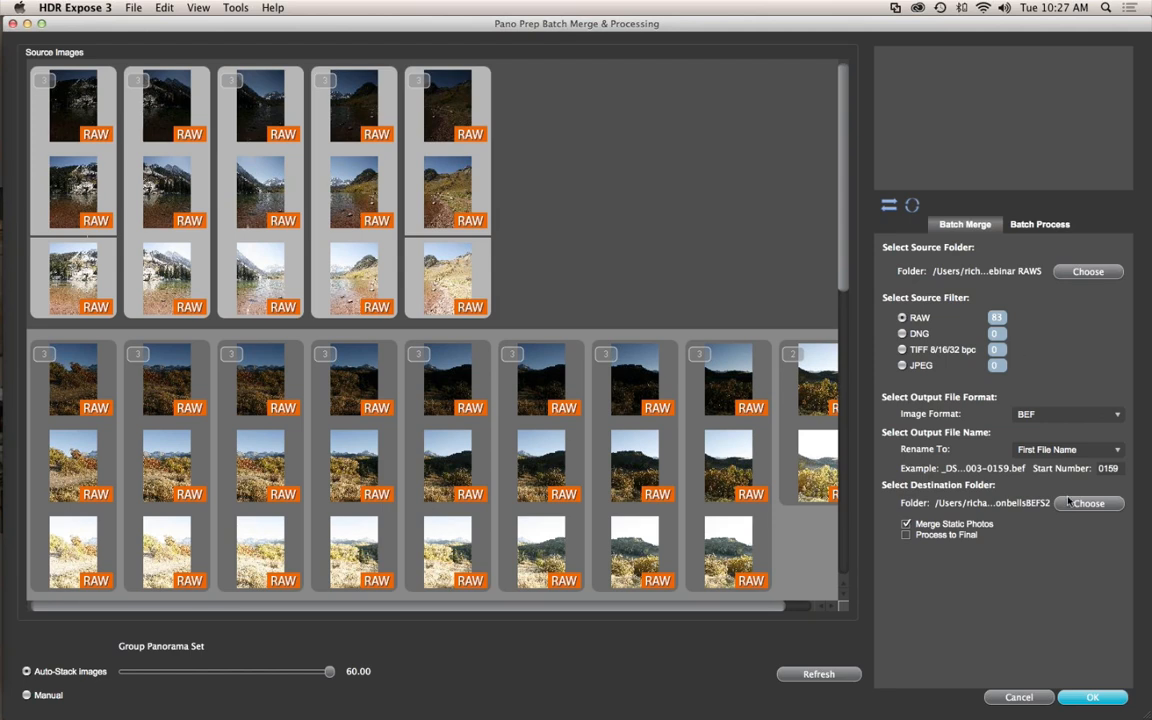
{"action": "left_click", "coordinate": [1080, 699]}
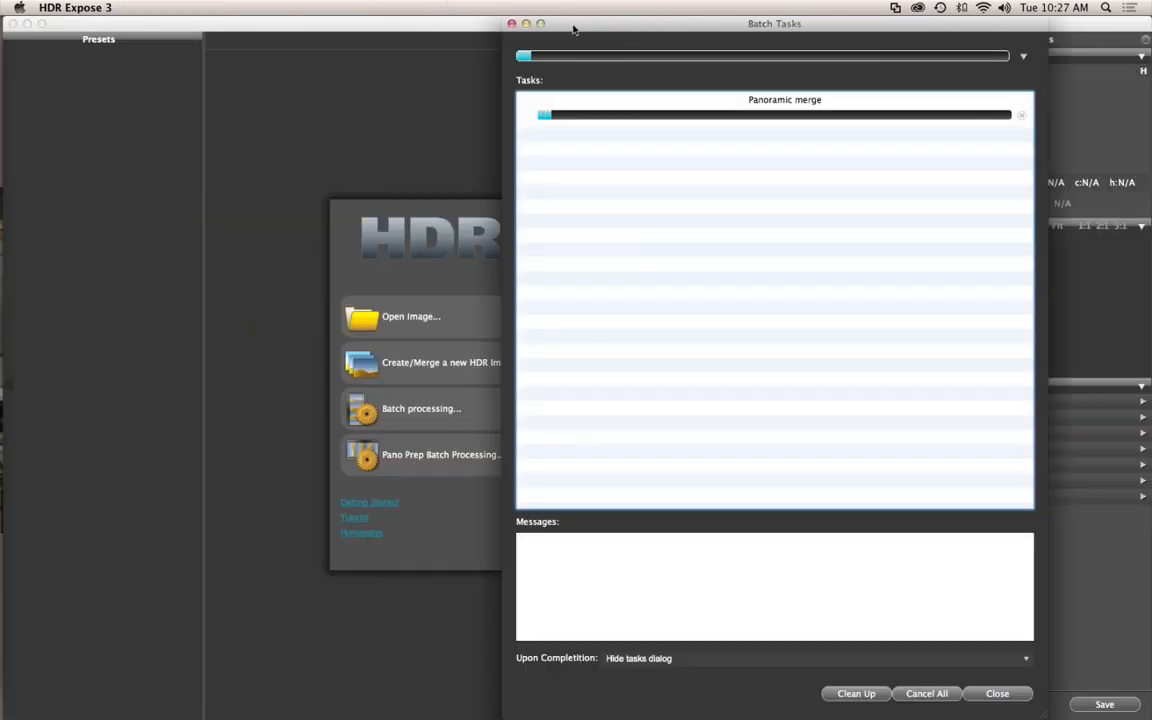
- Reposition the Batch Tasks window over the middle of the workspace and adjust the system volume
{"action": "left_click_drag", "start_coordinate": [571, 26], "coordinate": [383, 44]}
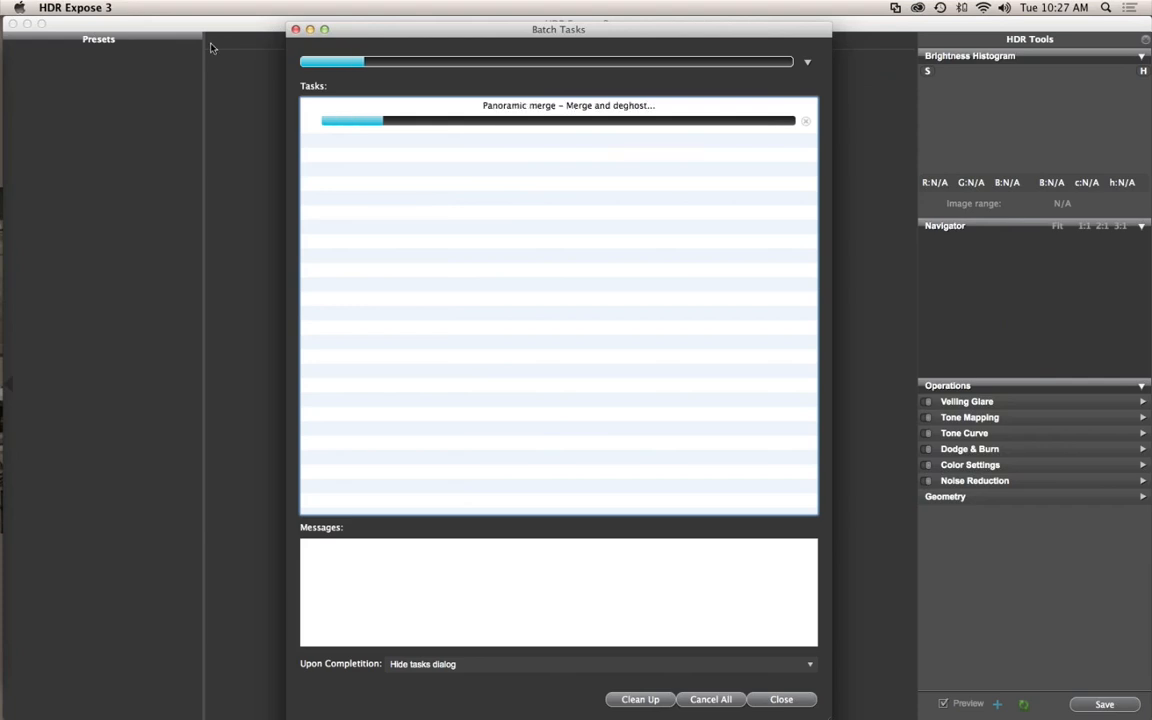
{"action": "left_click_drag", "start_coordinate": [429, 29], "coordinate": [429, 23]}
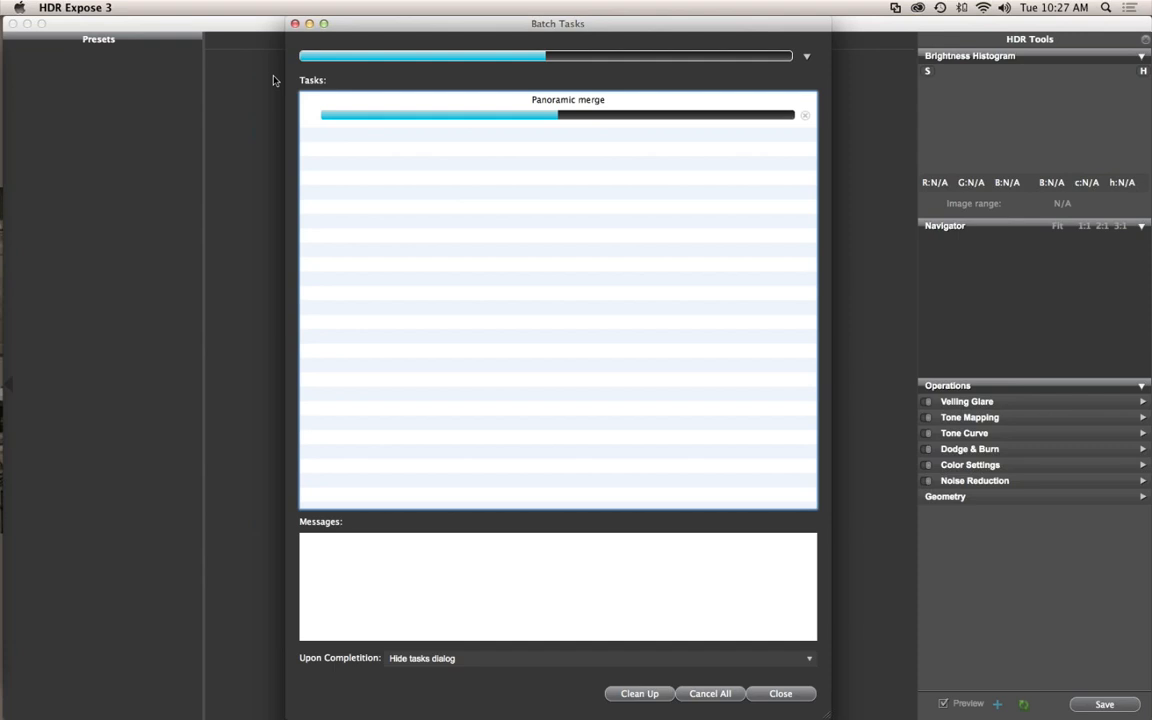
{"action": "left_click", "coordinate": [1005, 8]}
{"action": "left_click_drag", "start_coordinate": [1006, 39], "coordinate": [1006, 29]}
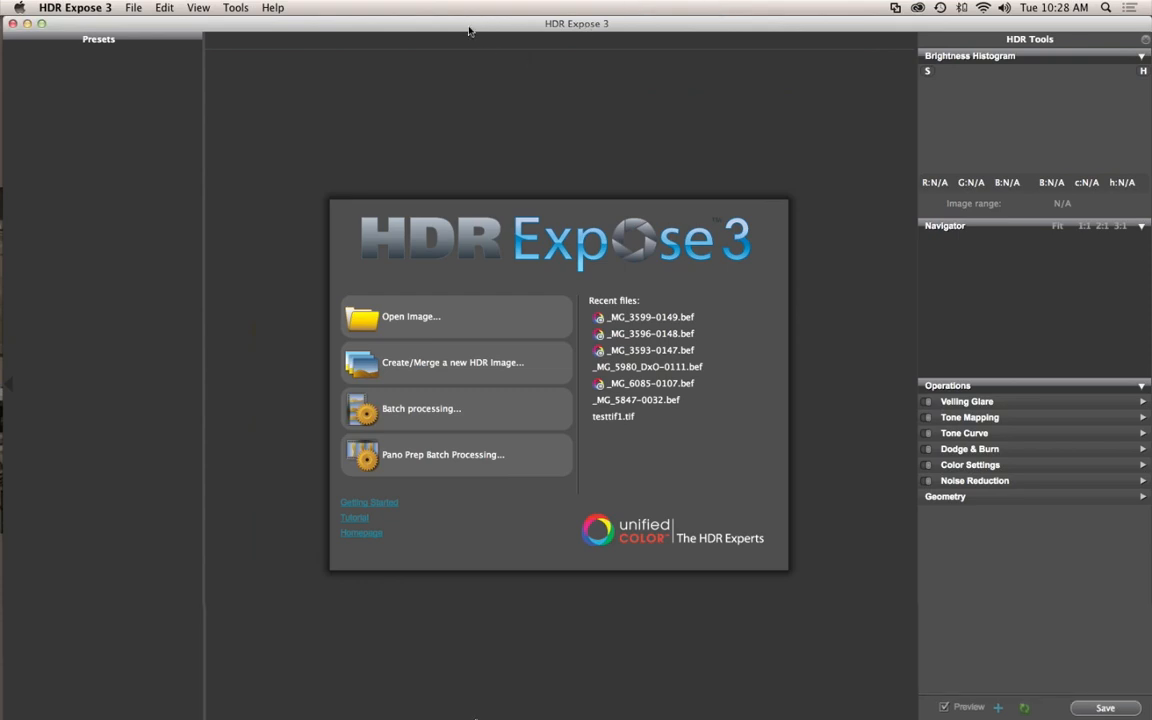
- Switch to Finder and open the maroonbellsBEFS2 folder inside maroonbellsBEFs in webfolders to view the merged files
{"action": "left_click_drag", "start_coordinate": [469, 27], "coordinate": [470, 31]}
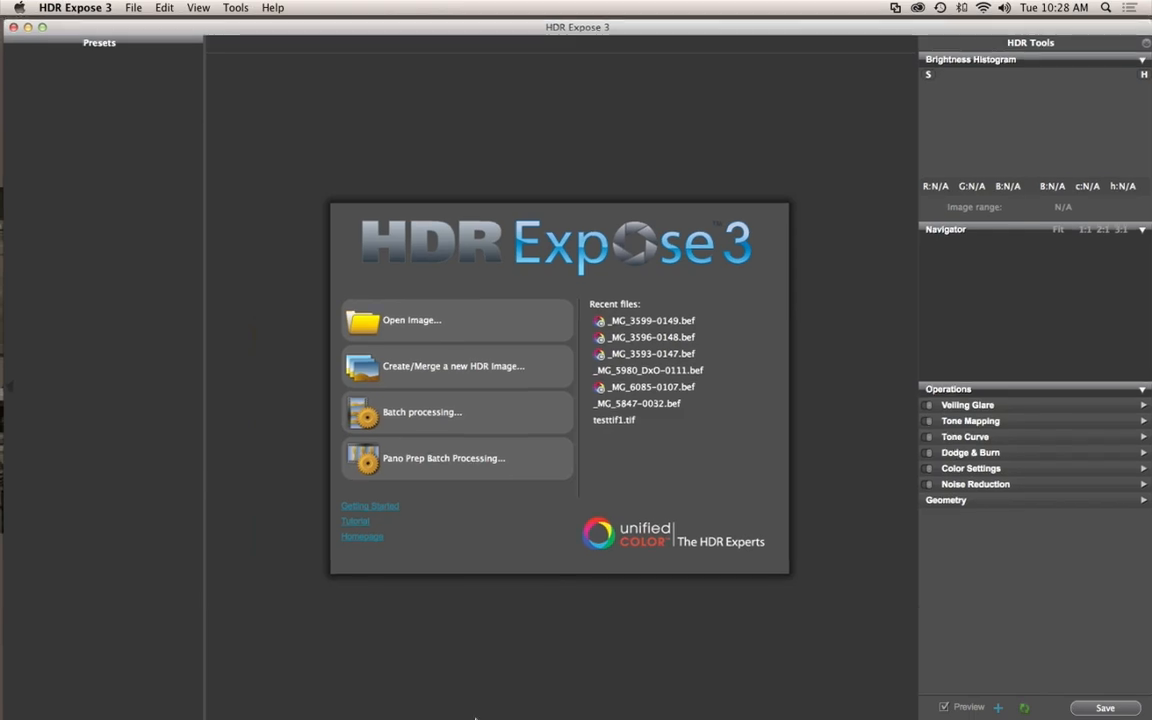
{"action": "left_click_drag", "start_coordinate": [476, 718], "coordinate": [480, 714]}
{"action": "double_click", "coordinate": [435, 562]}
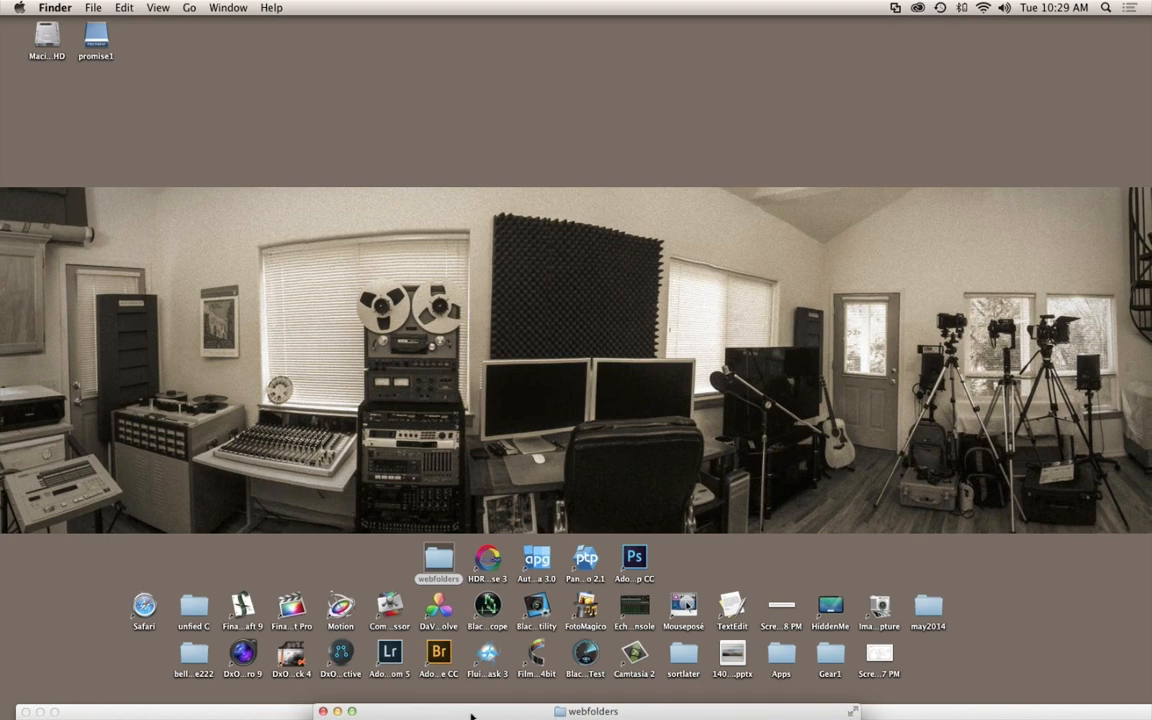
{"action": "left_click_drag", "start_coordinate": [470, 714], "coordinate": [388, 44]}
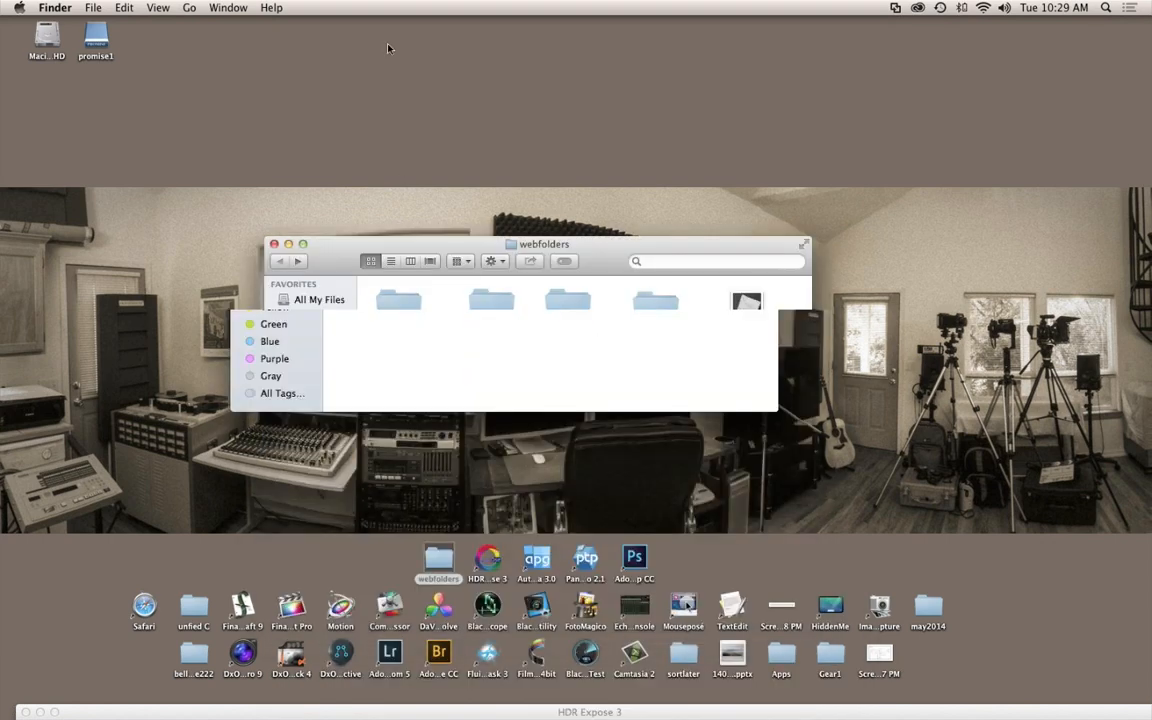
{"action": "left_click", "coordinate": [459, 180]}
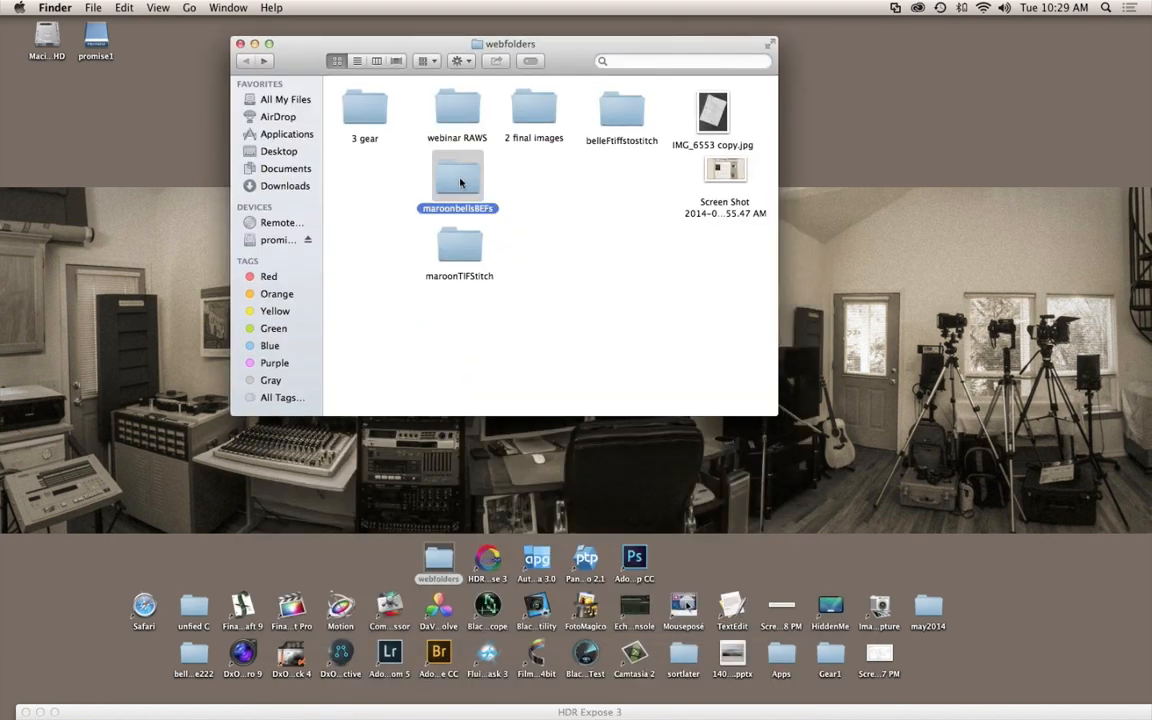
{"action": "double_click", "coordinate": [460, 182]}
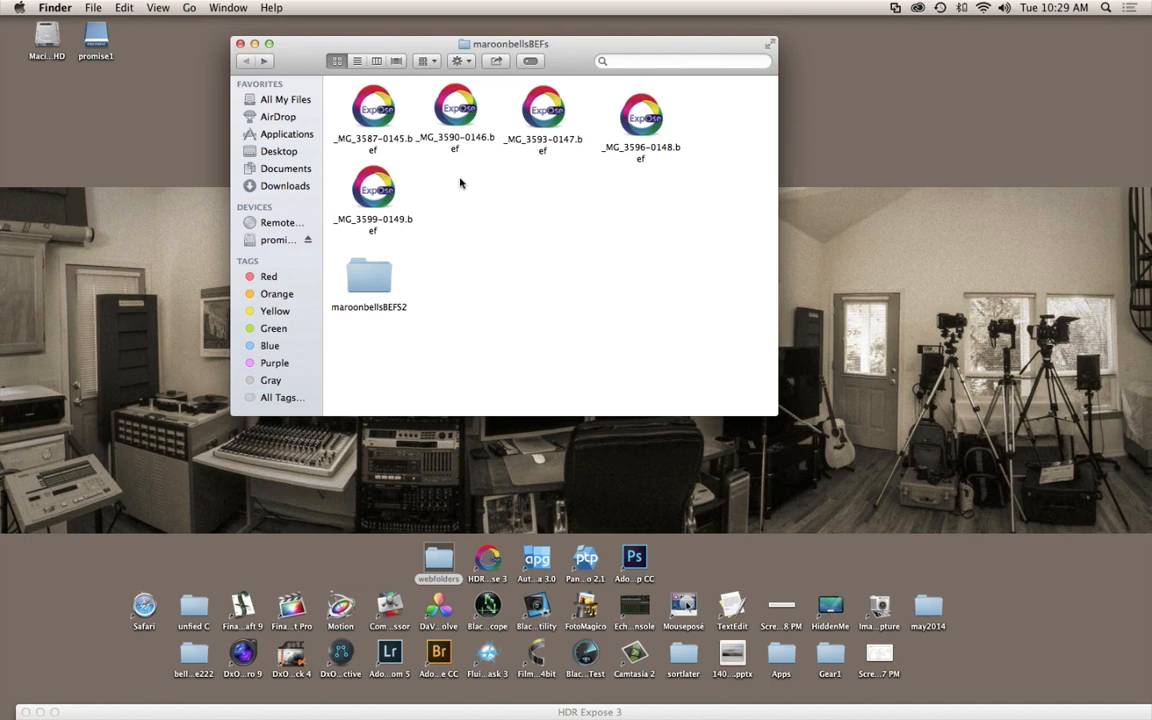
{"action": "double_click", "coordinate": [378, 284]}
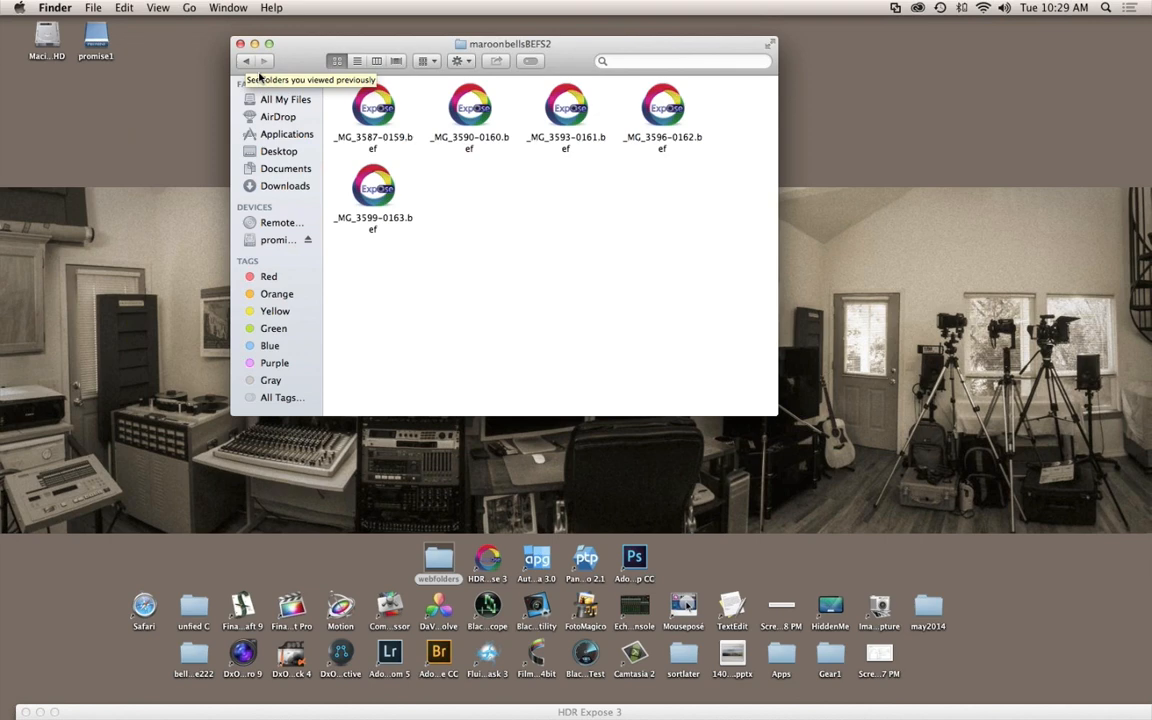
- Check the file information of _MG_3587-0159.bef, close it and deselect the file
{"action": "right_click", "coordinate": [381, 113]}
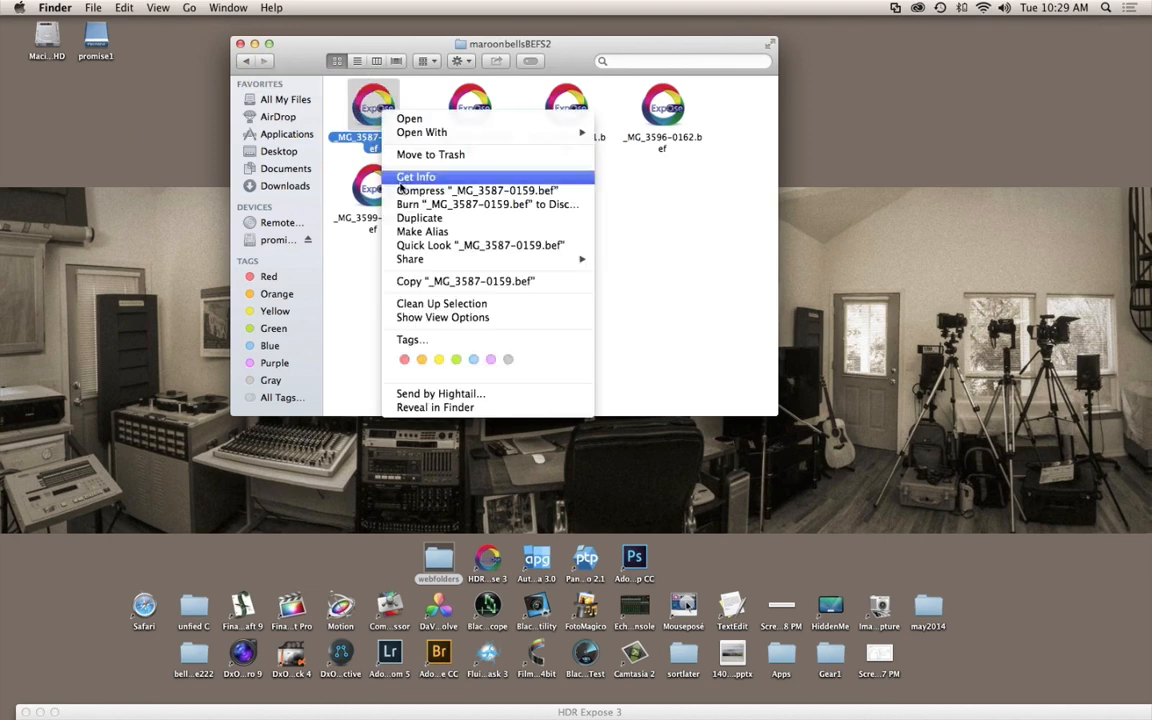
{"action": "left_click", "coordinate": [414, 177]}
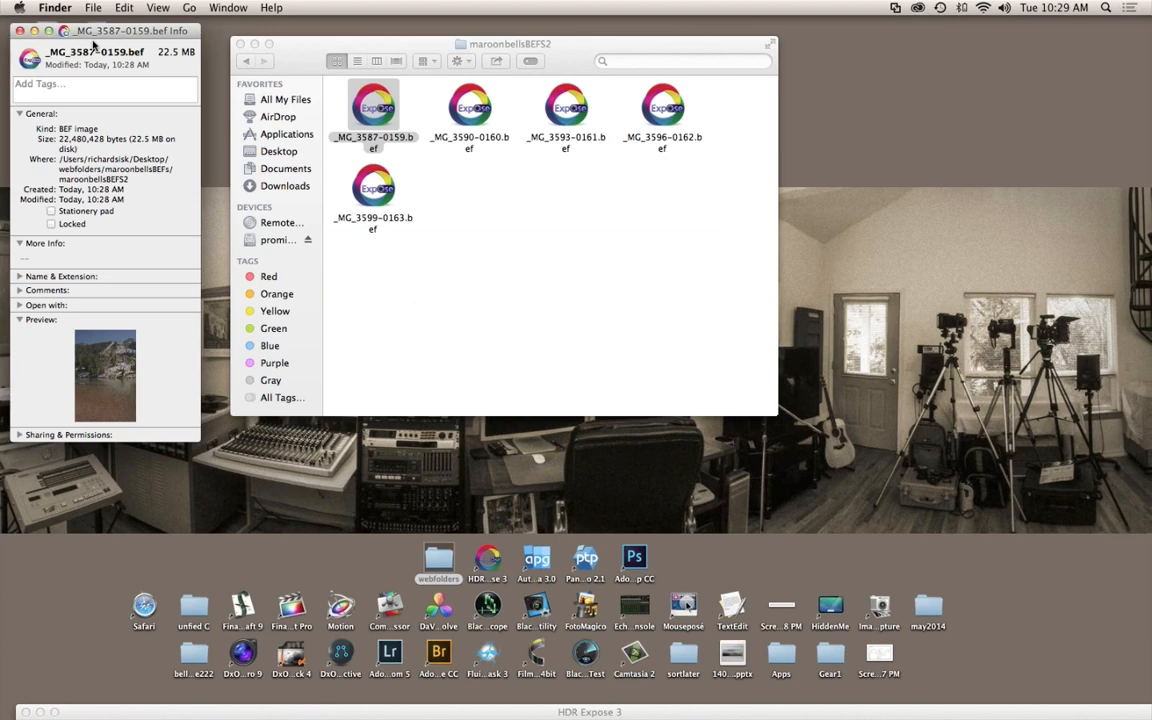
{"action": "left_click", "coordinate": [19, 32]}
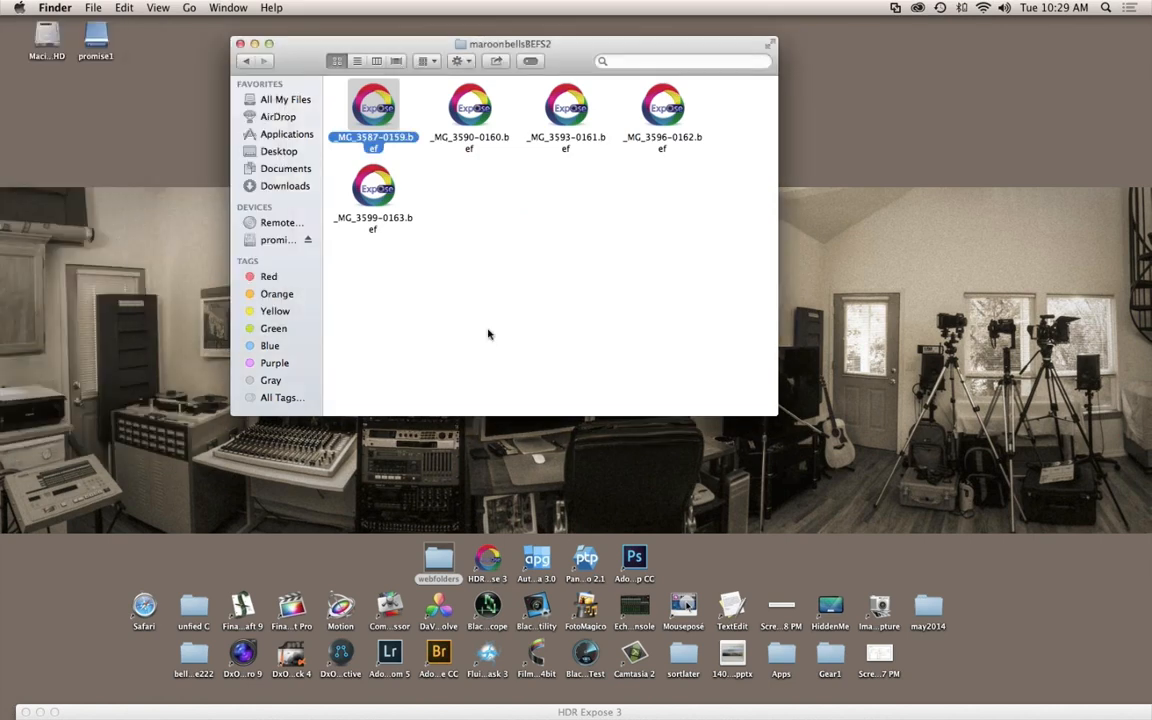
{"action": "left_click", "coordinate": [488, 334]}
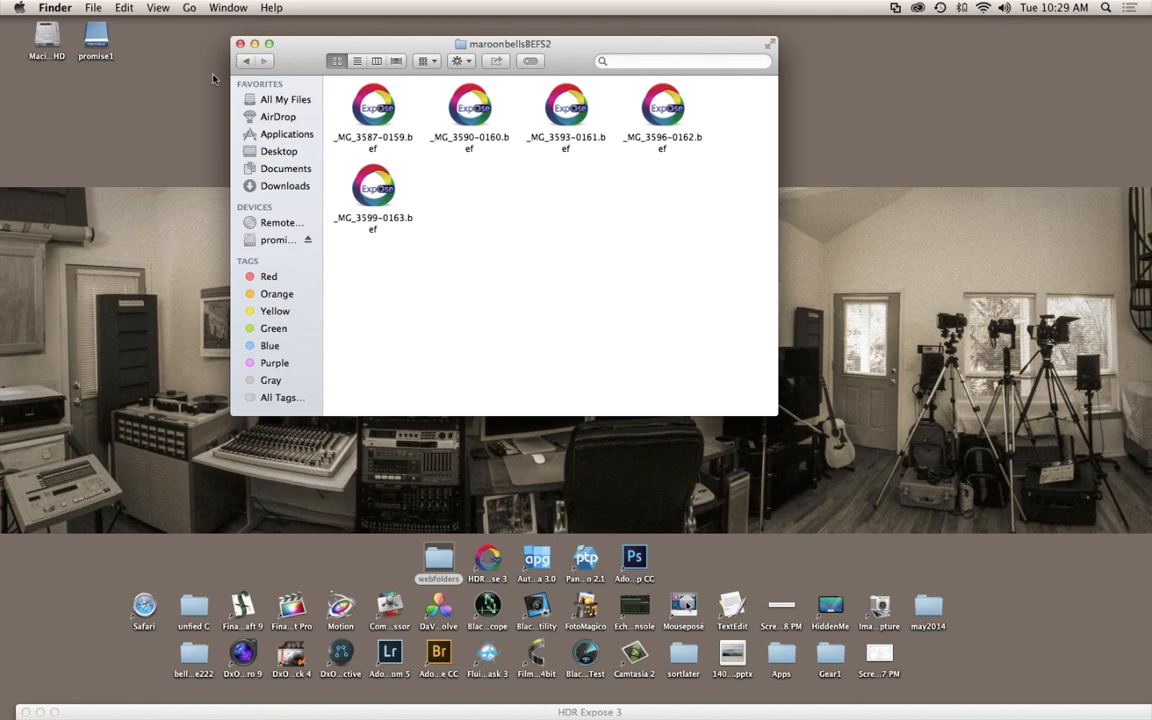
- Switch back to HDR Expose 3 and bring up the Batch Process settings of Pano Prep Batch Processing
{"action": "left_click_drag", "start_coordinate": [296, 60], "coordinate": [296, 61]}
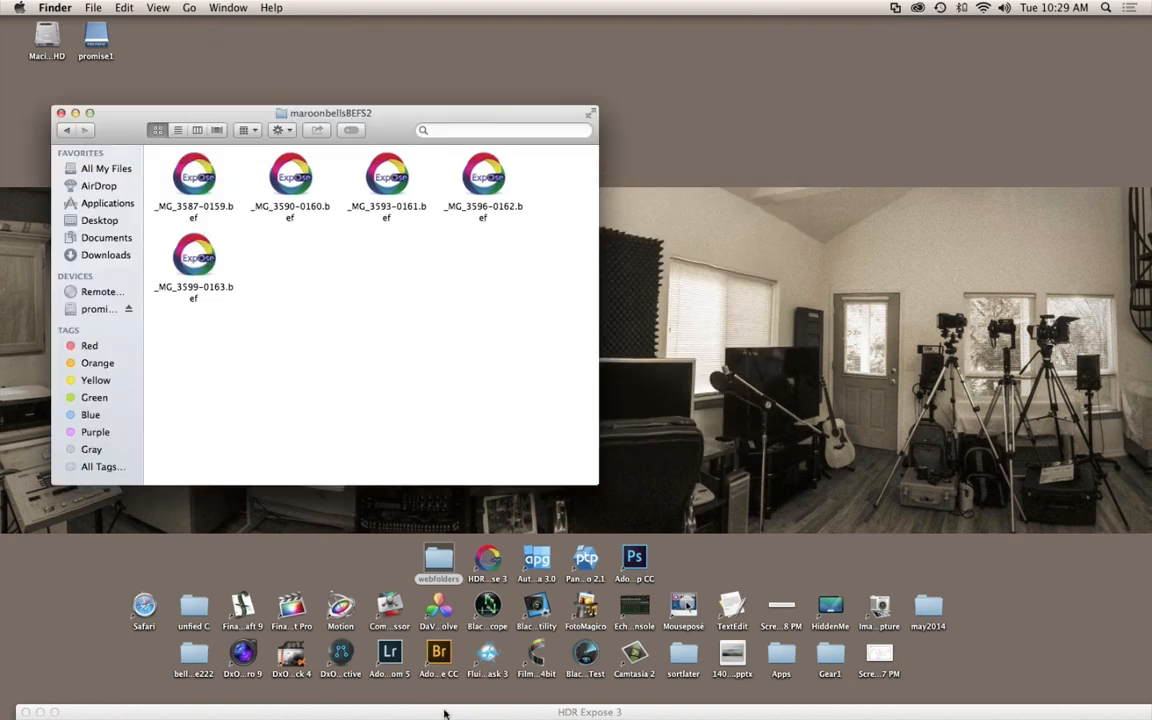
{"action": "double_click", "coordinate": [445, 712]}
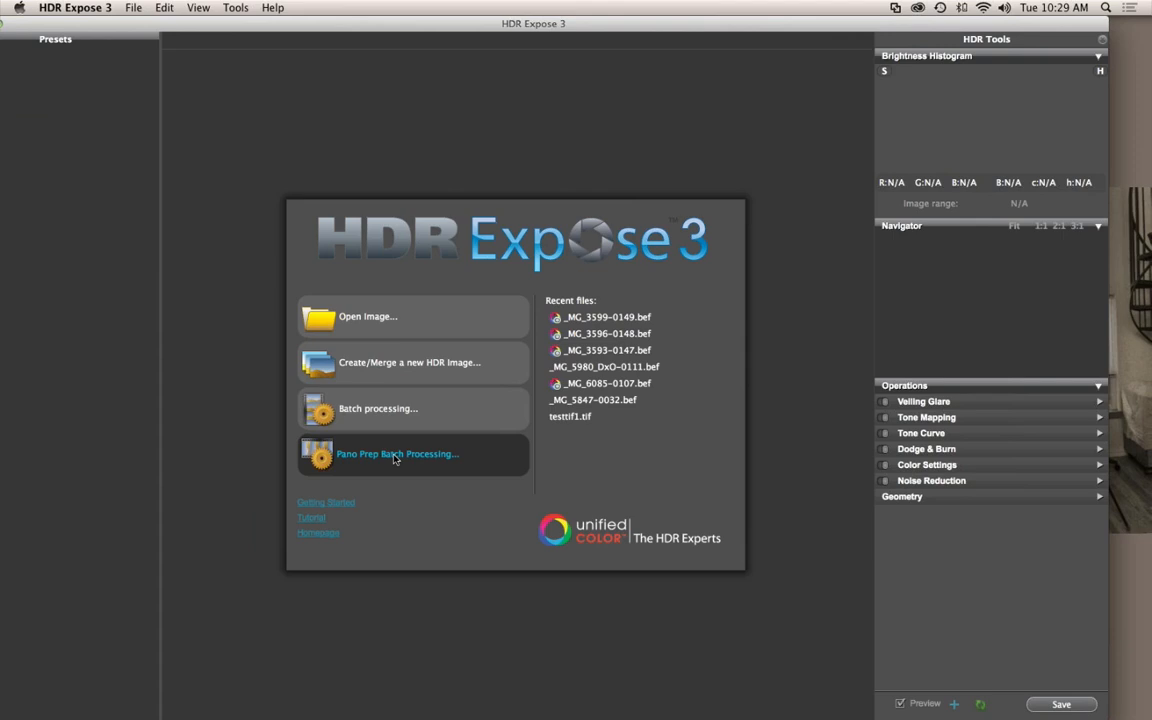
{"action": "left_click", "coordinate": [395, 458]}
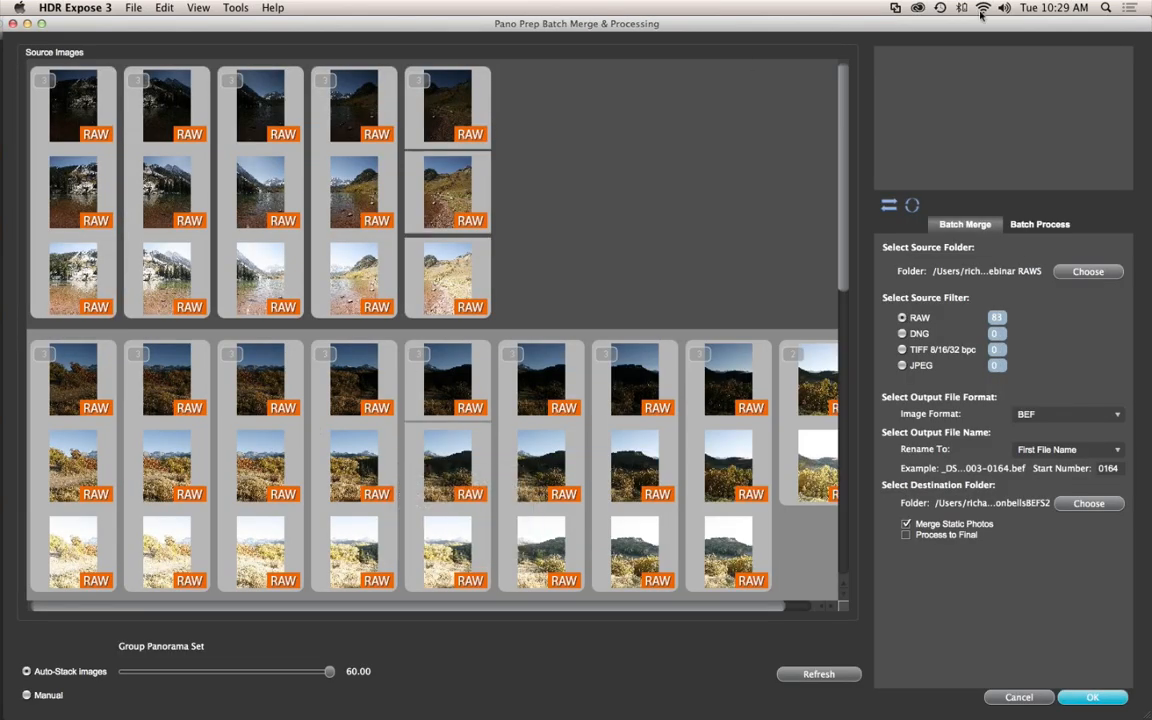
{"action": "left_click", "coordinate": [1035, 228]}
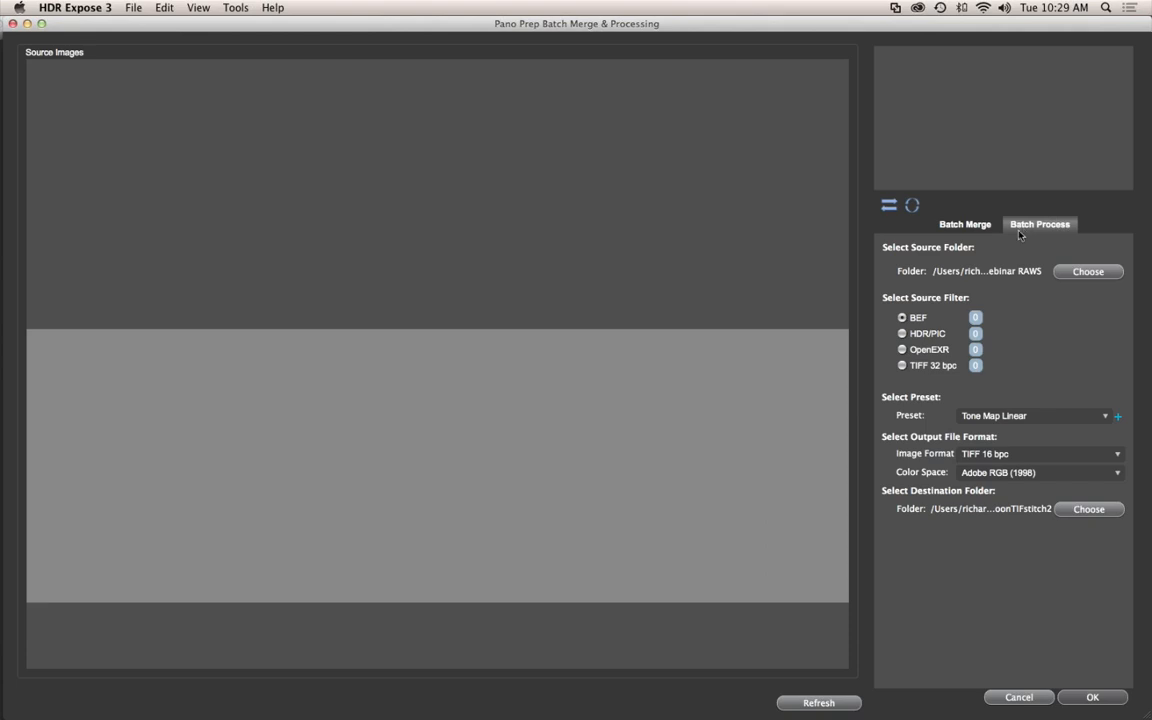
- Set the Batch Process source folder to maroonbellsBEFS2 from the recent places
{"action": "left_click", "coordinate": [1070, 274]}
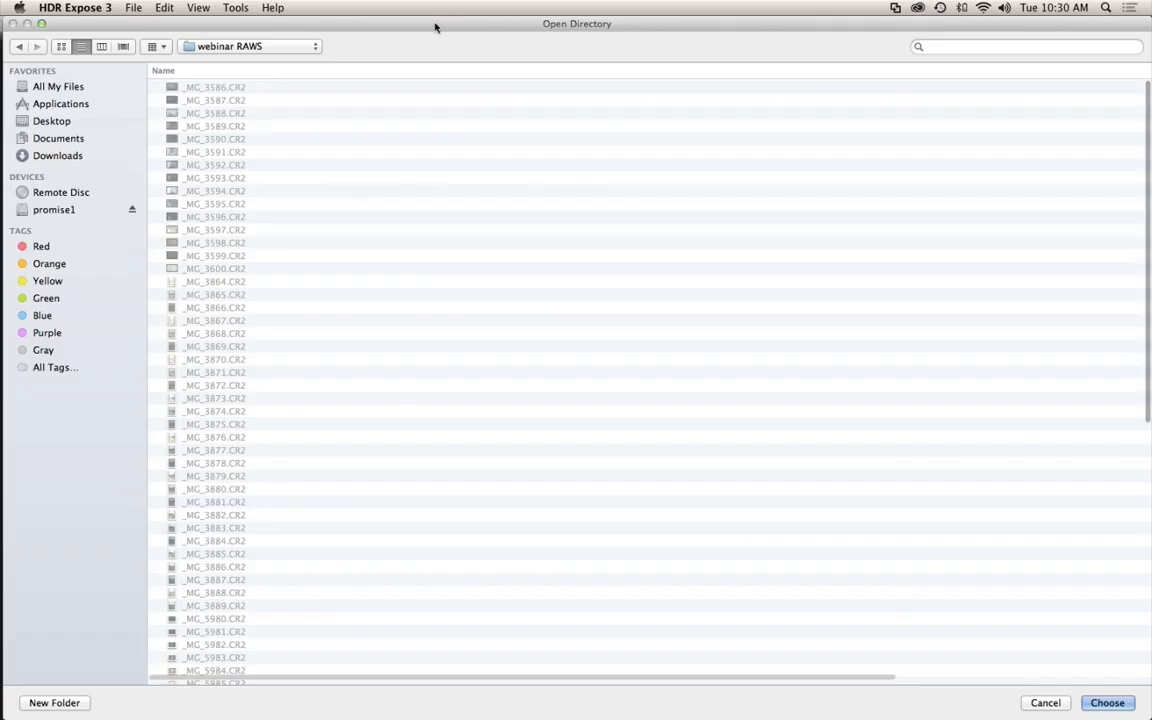
{"action": "left_click_drag", "start_coordinate": [437, 28], "coordinate": [737, 5]}
{"action": "left_click", "coordinate": [560, 47]}
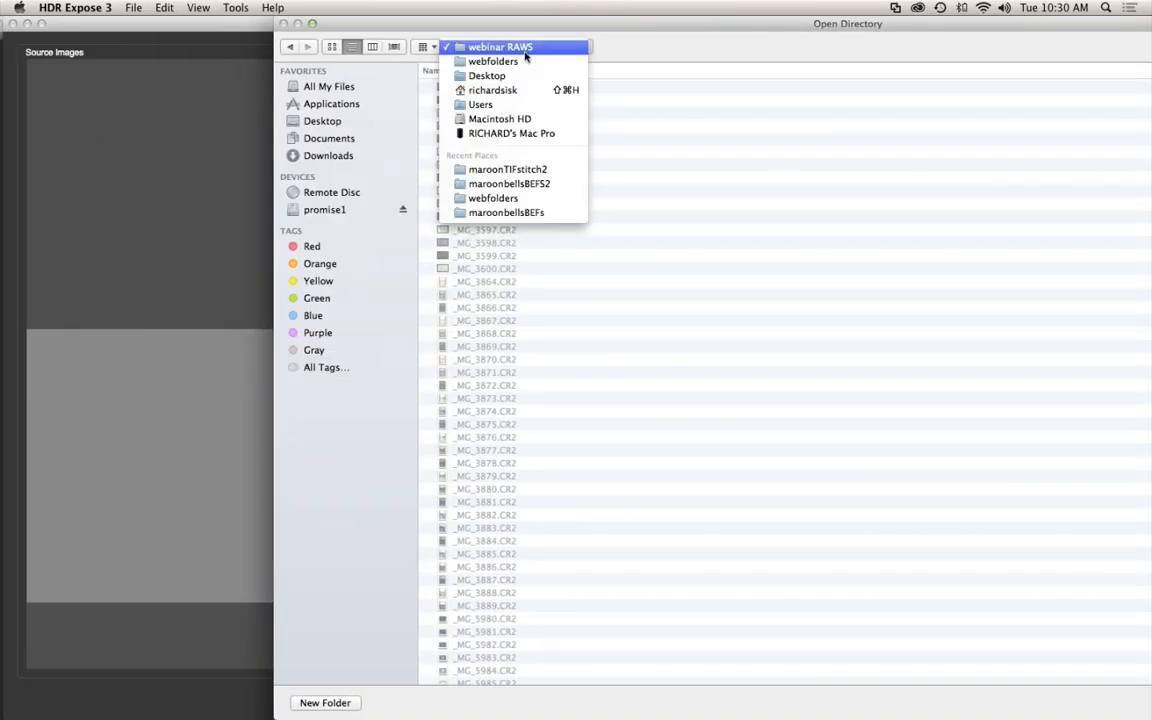
{"action": "left_click", "coordinate": [537, 185]}
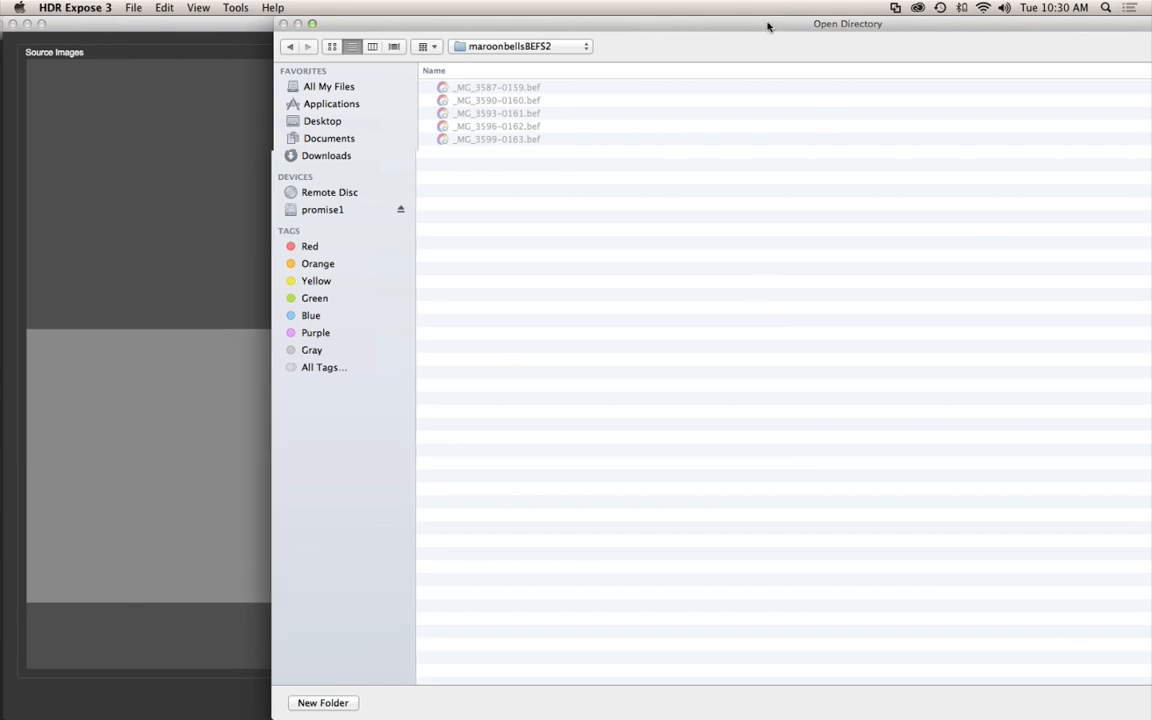
{"action": "left_click_drag", "start_coordinate": [768, 26], "coordinate": [466, 24]}
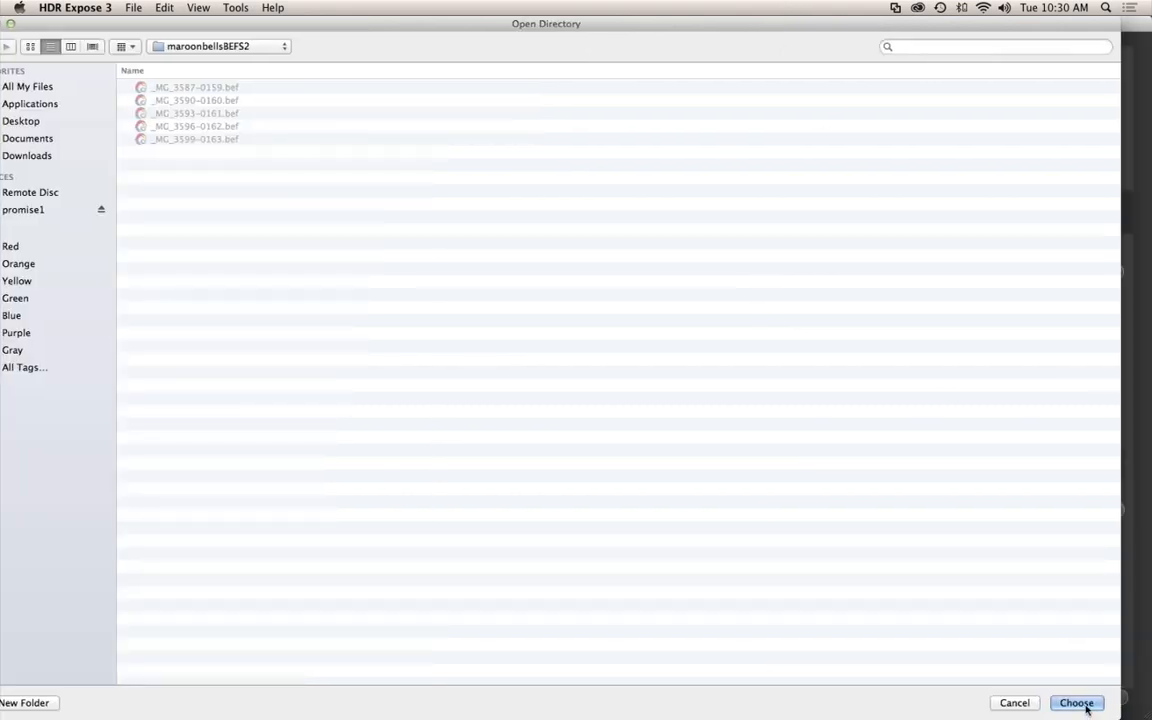
{"action": "left_click", "coordinate": [1077, 703]}
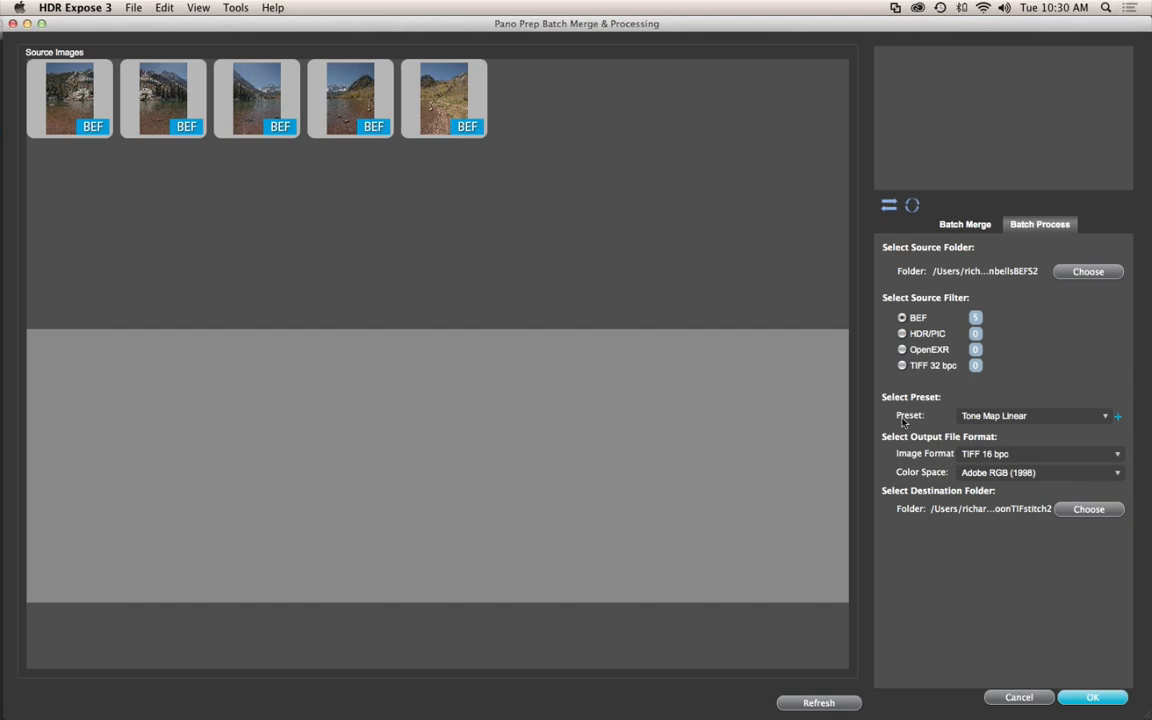
- Run the batch process on the BEF files with the canonPOP2 preset and maroonTIFstitch2 as the destination folder
{"action": "left_click", "coordinate": [983, 418]}
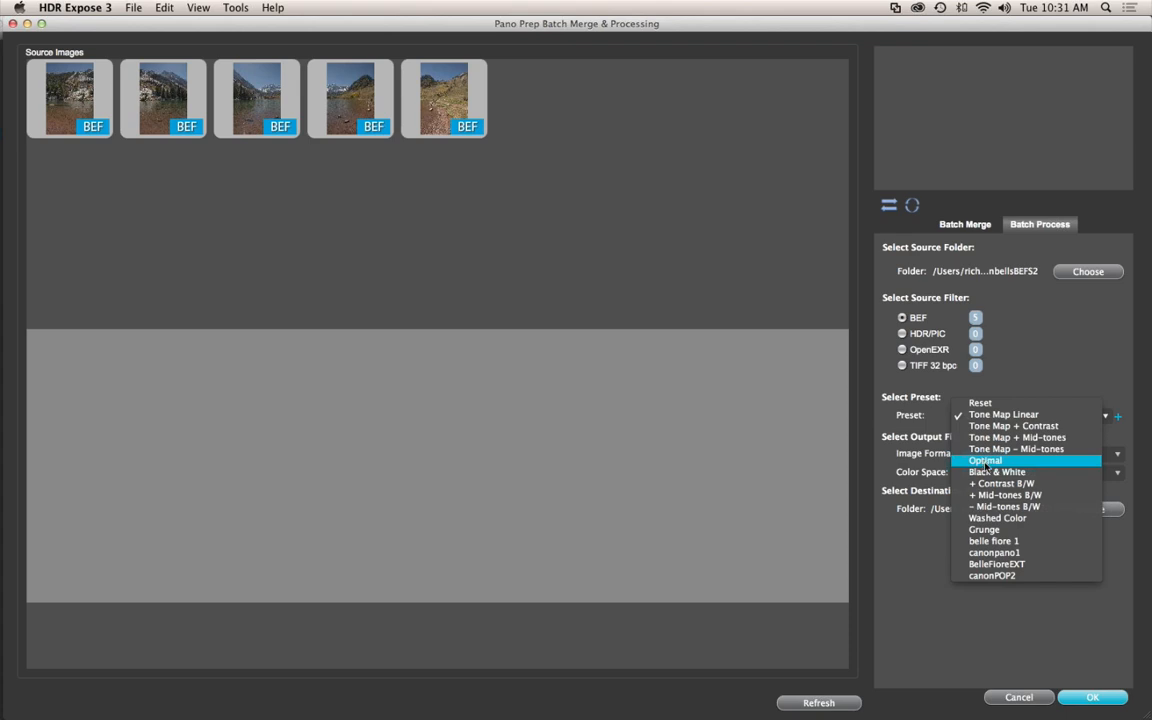
{"action": "left_click", "coordinate": [997, 577]}
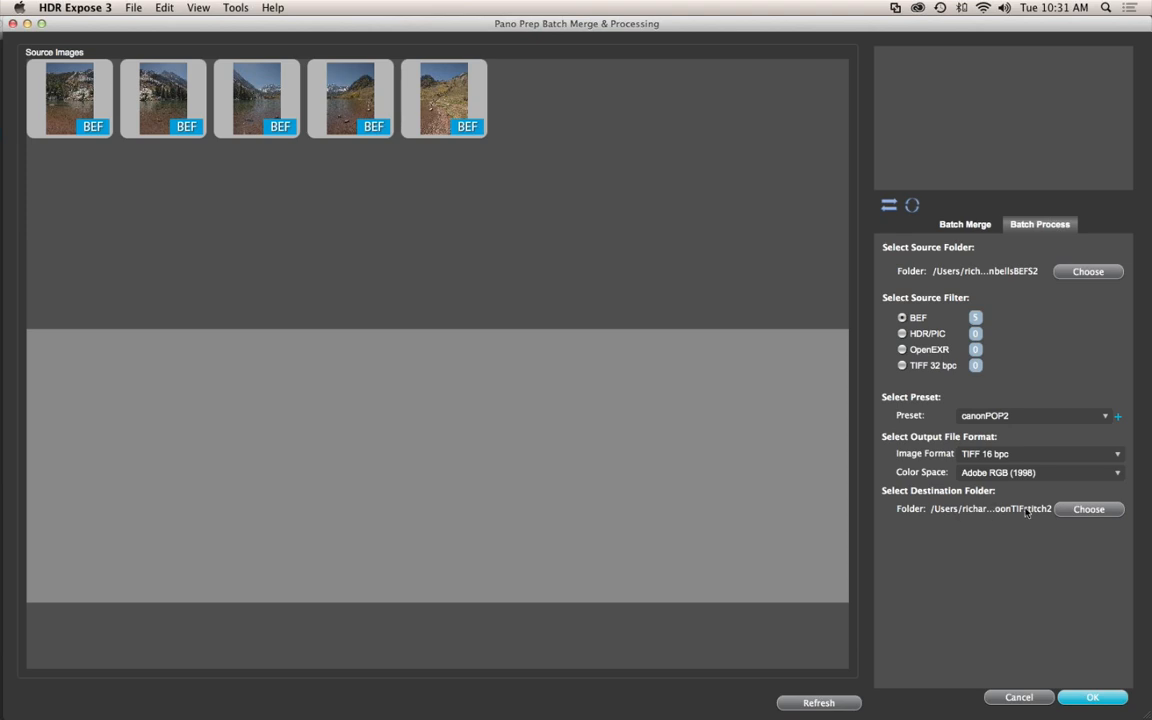
{"action": "left_click", "coordinate": [1082, 511]}
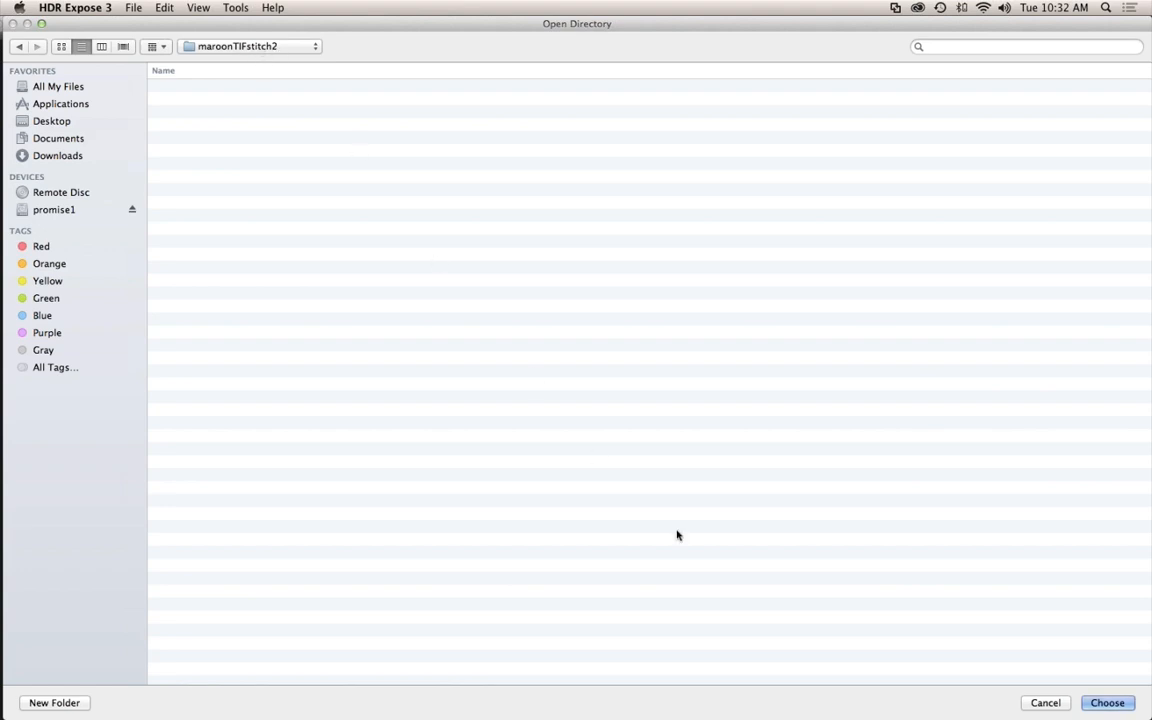
{"action": "left_click", "coordinate": [1100, 700]}
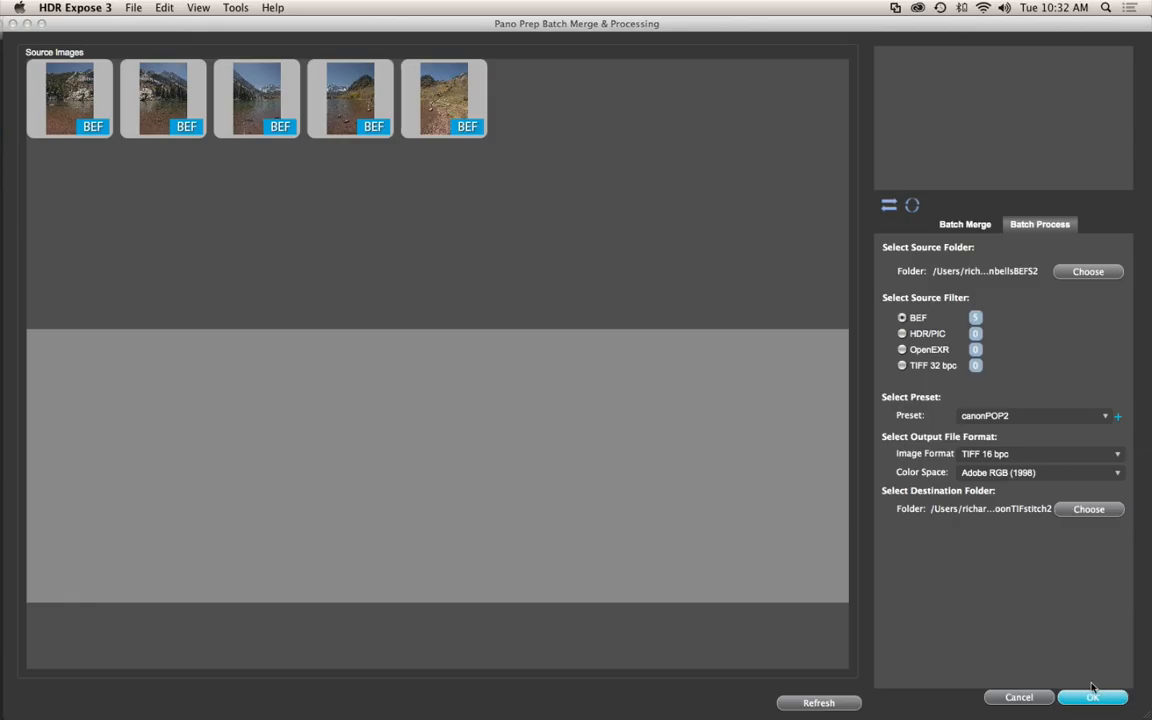
{"action": "left_click", "coordinate": [1100, 698]}
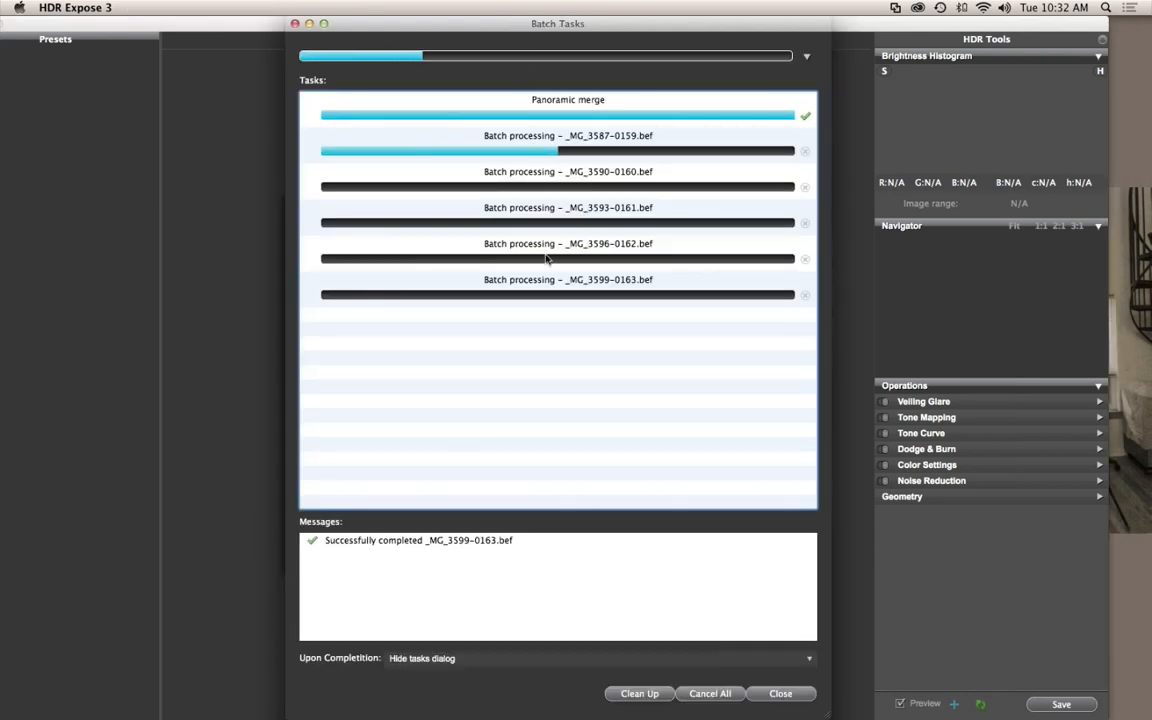
- Clean up the completed tasks in the Batch Tasks list and quit HDR Expose 3
{"action": "left_click", "coordinate": [649, 699]}
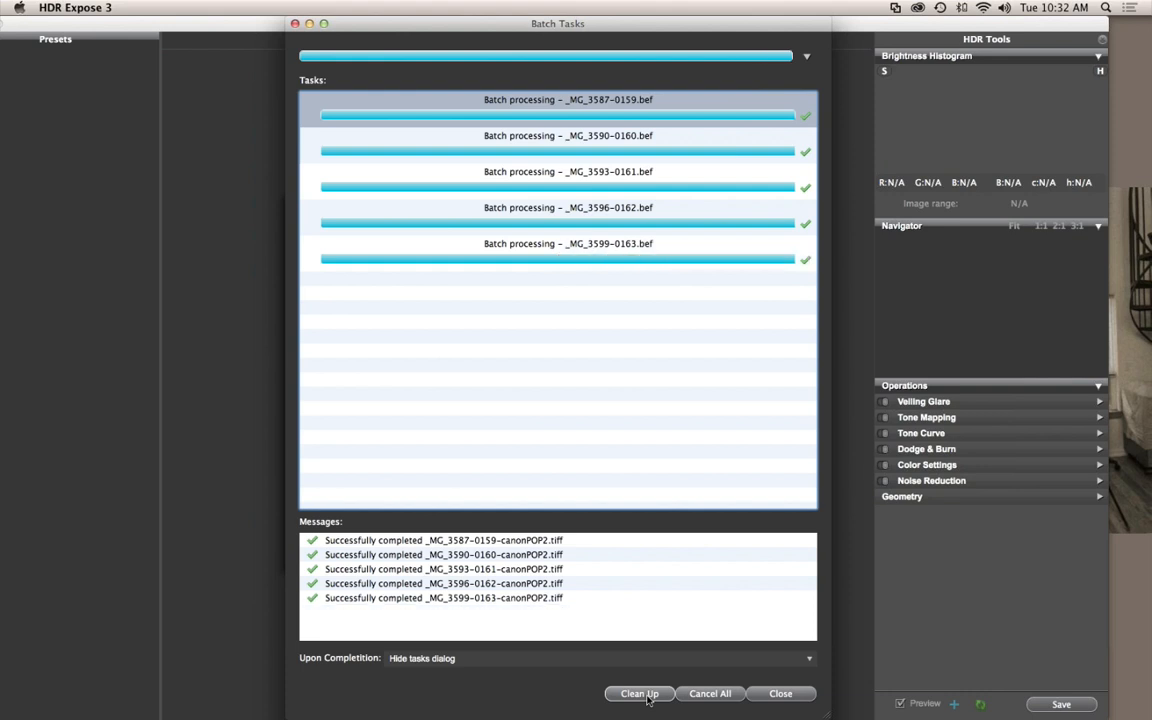
{"action": "left_click", "coordinate": [646, 697]}
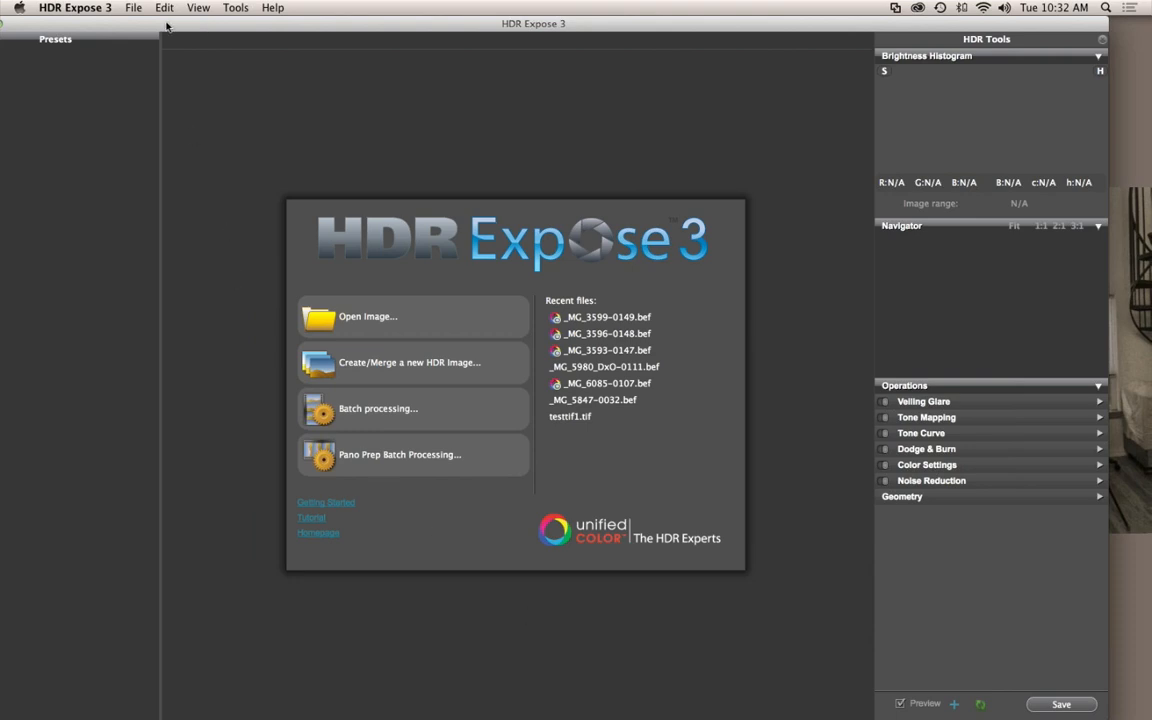
{"action": "left_click", "coordinate": [83, 10]}
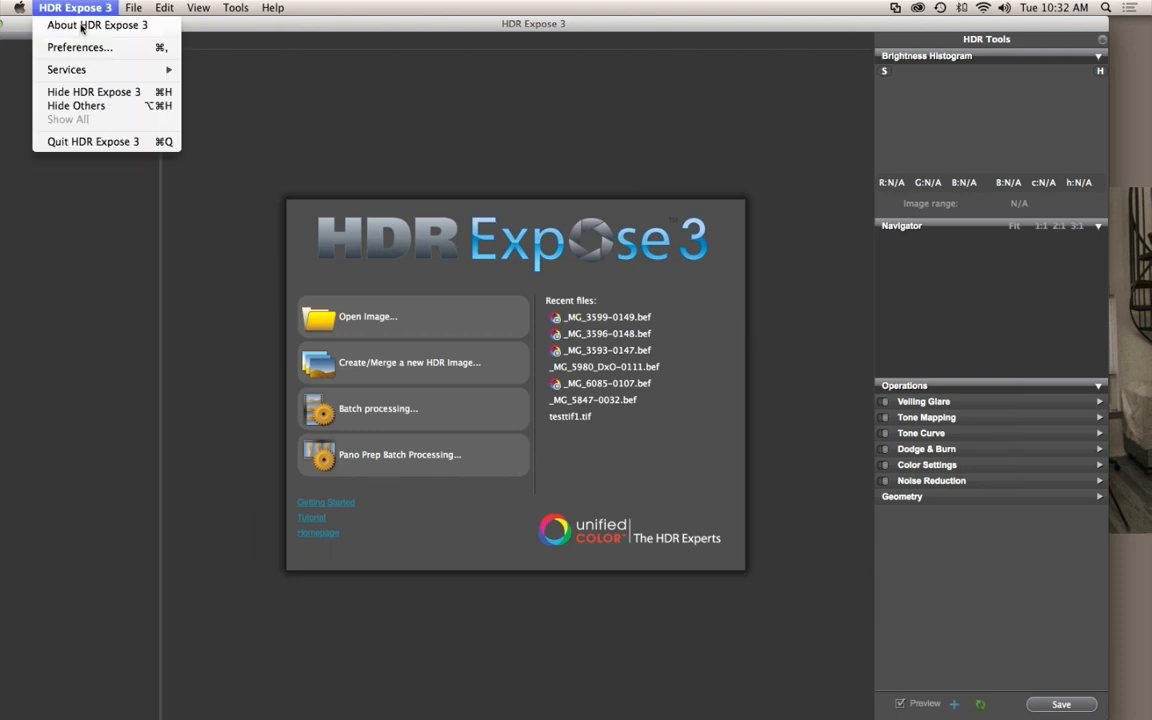
{"action": "left_click", "coordinate": [88, 142]}
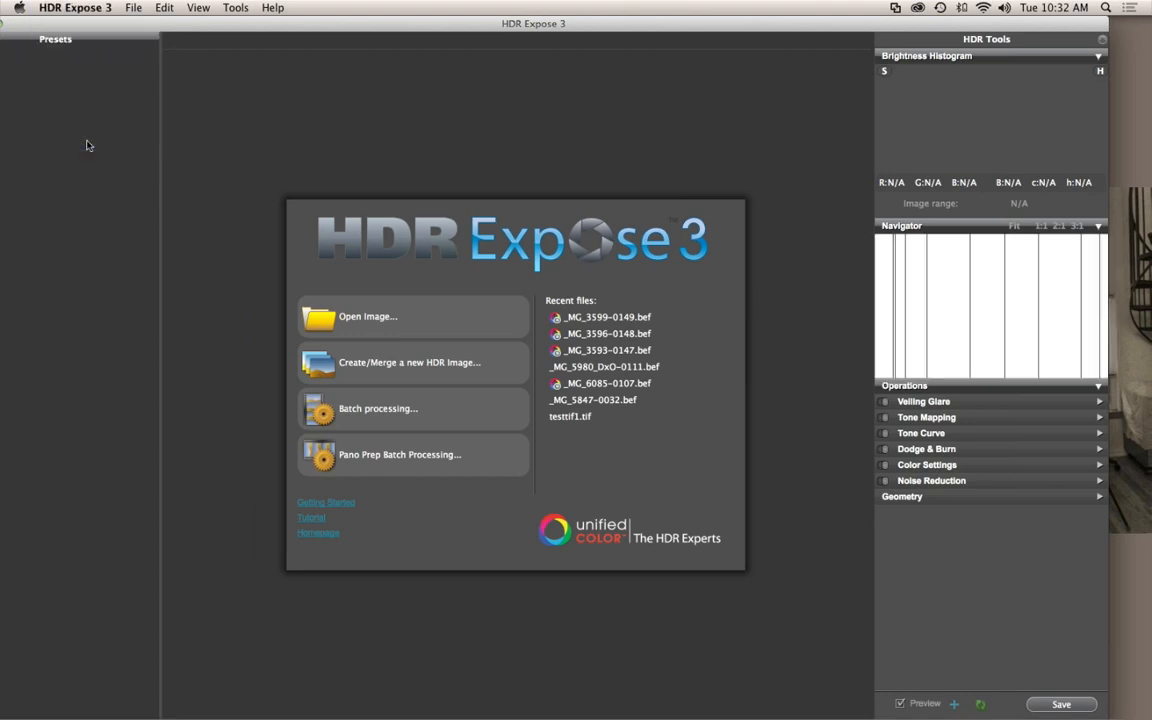